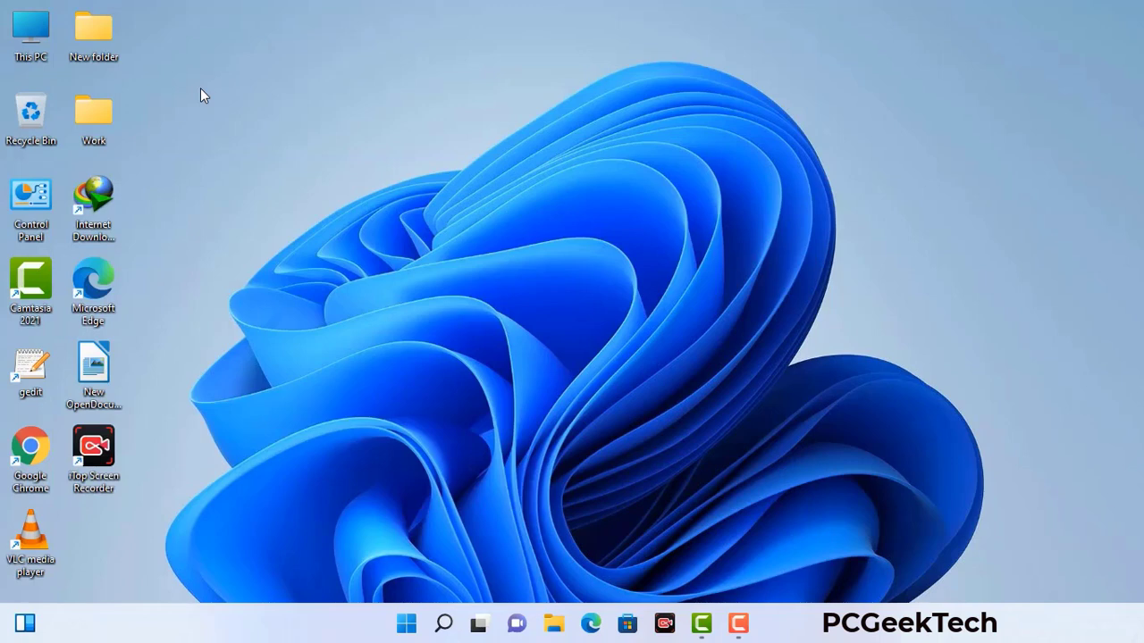
Run msconfig from the Run dialog to open System Configuration
key("super+r")
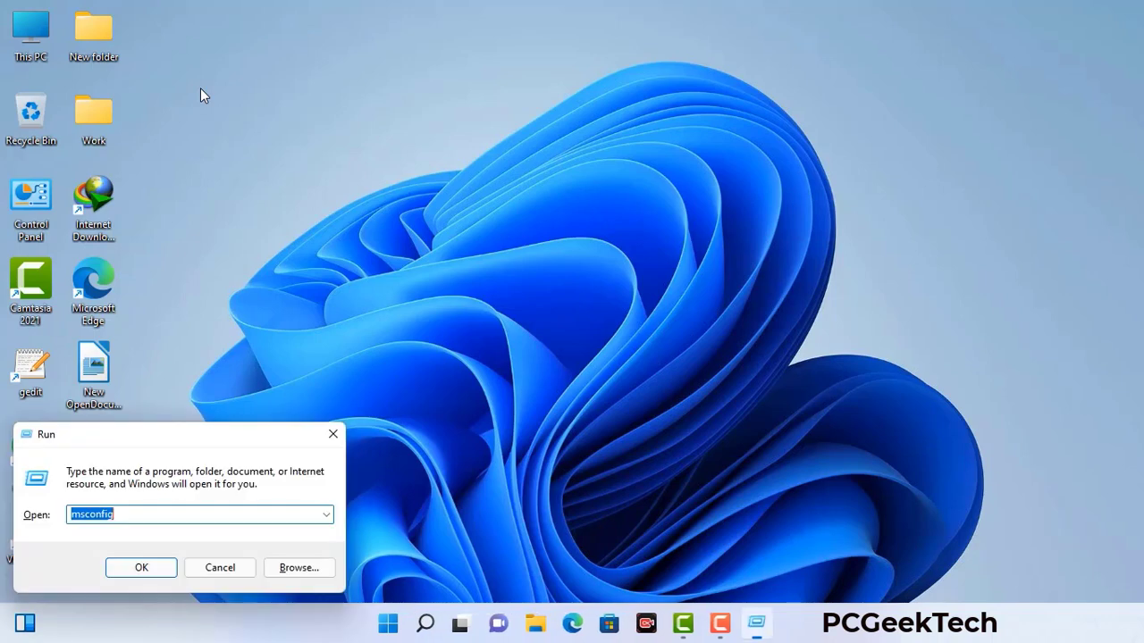
left_click_drag(197, 435, 502, 141)
left_click(456, 224)
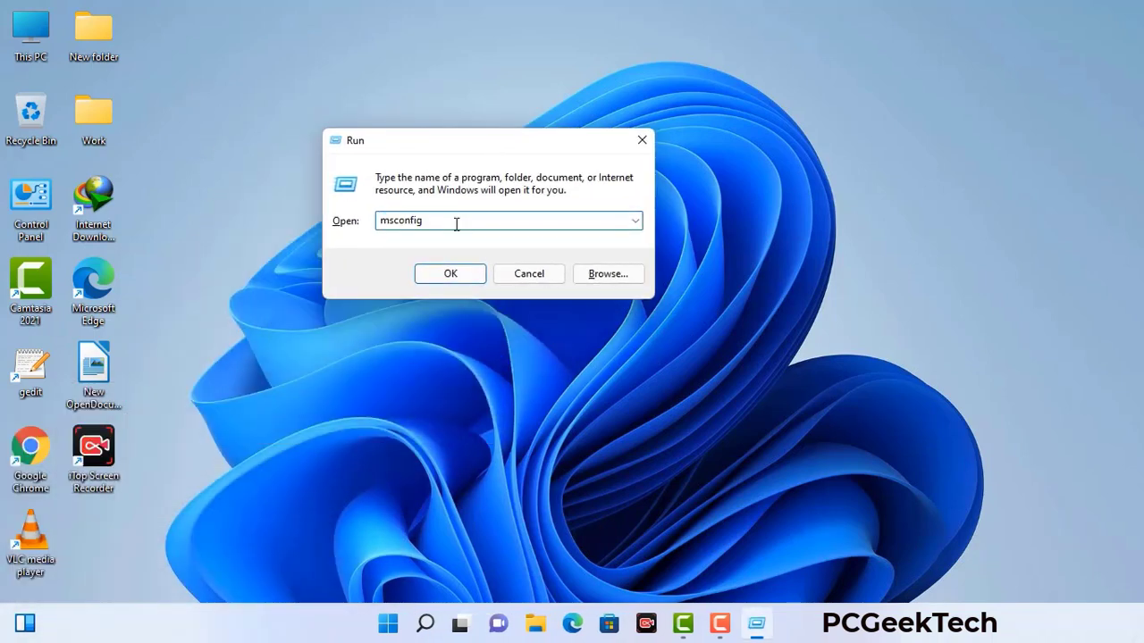
left_click(447, 274)
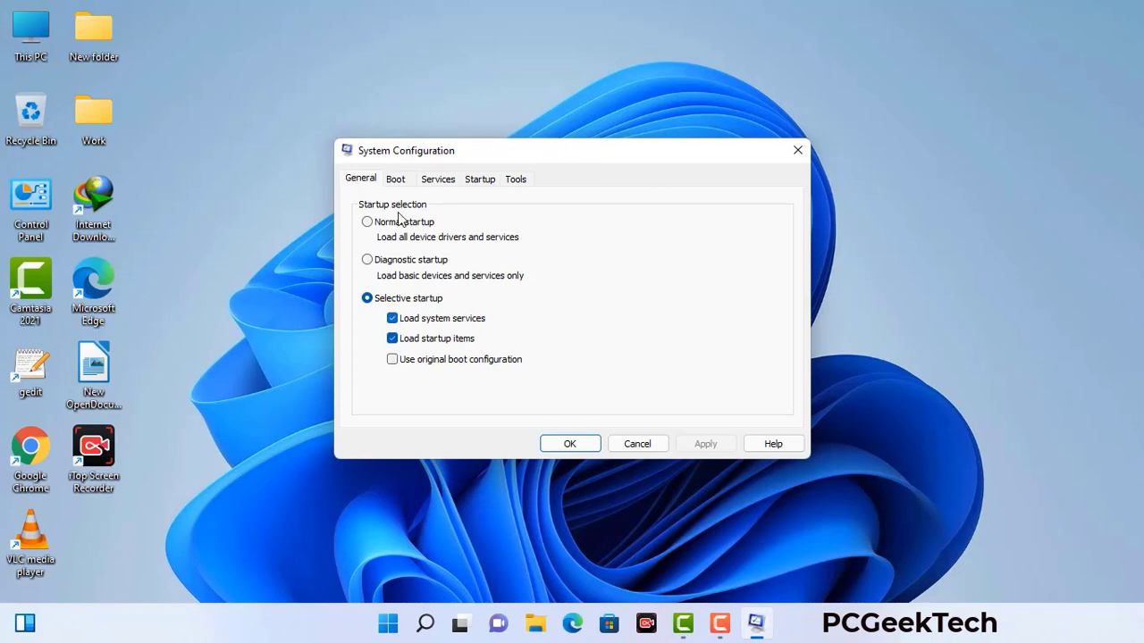
Enable Safe boot with the Network option on the Boot tab, apply it, and restart
left_click(397, 182)
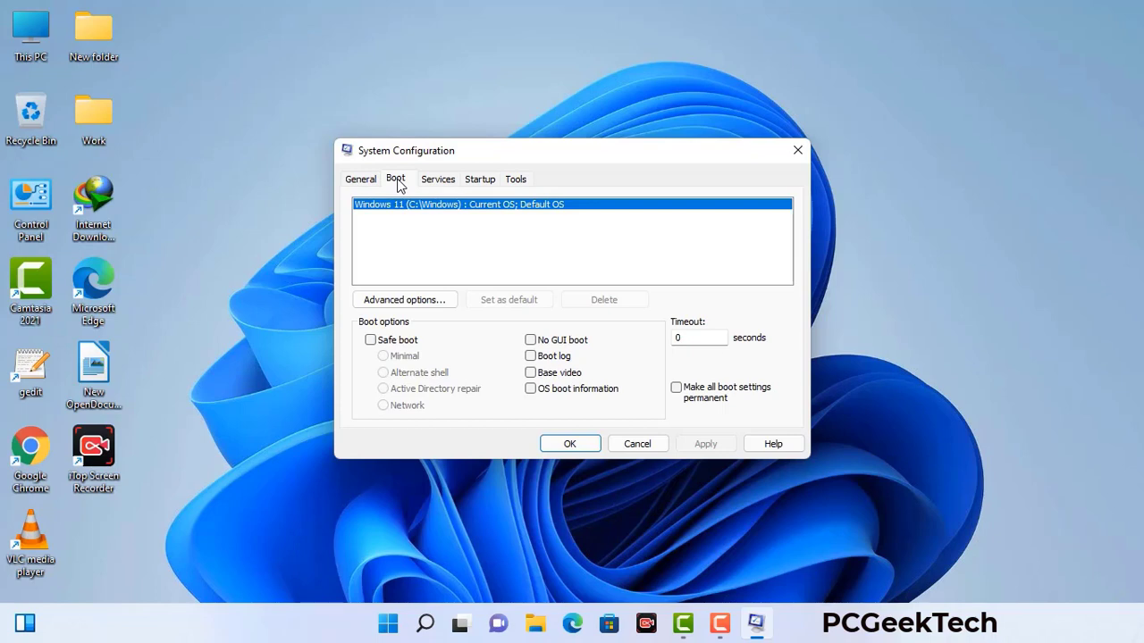
left_click(370, 340)
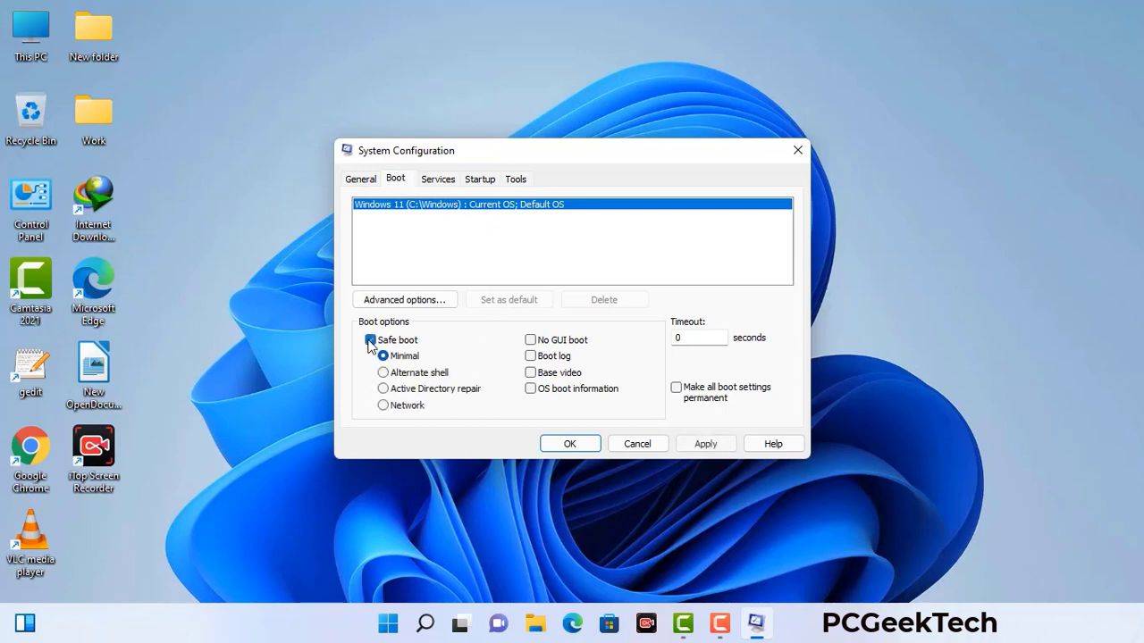
left_click(408, 408)
left_click(705, 444)
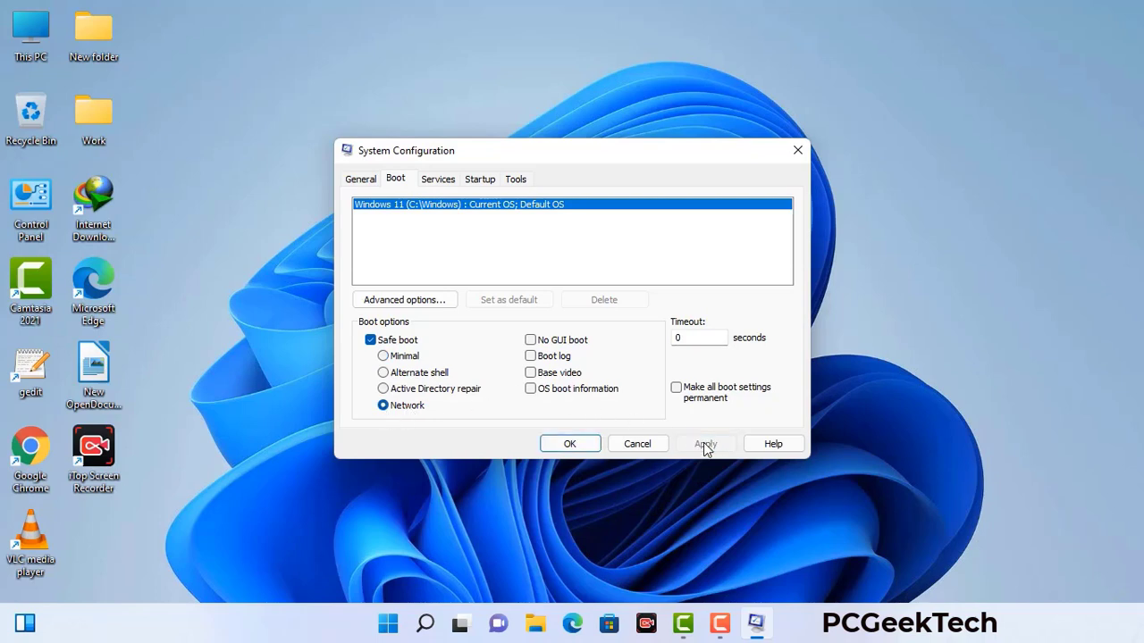
left_click(569, 444)
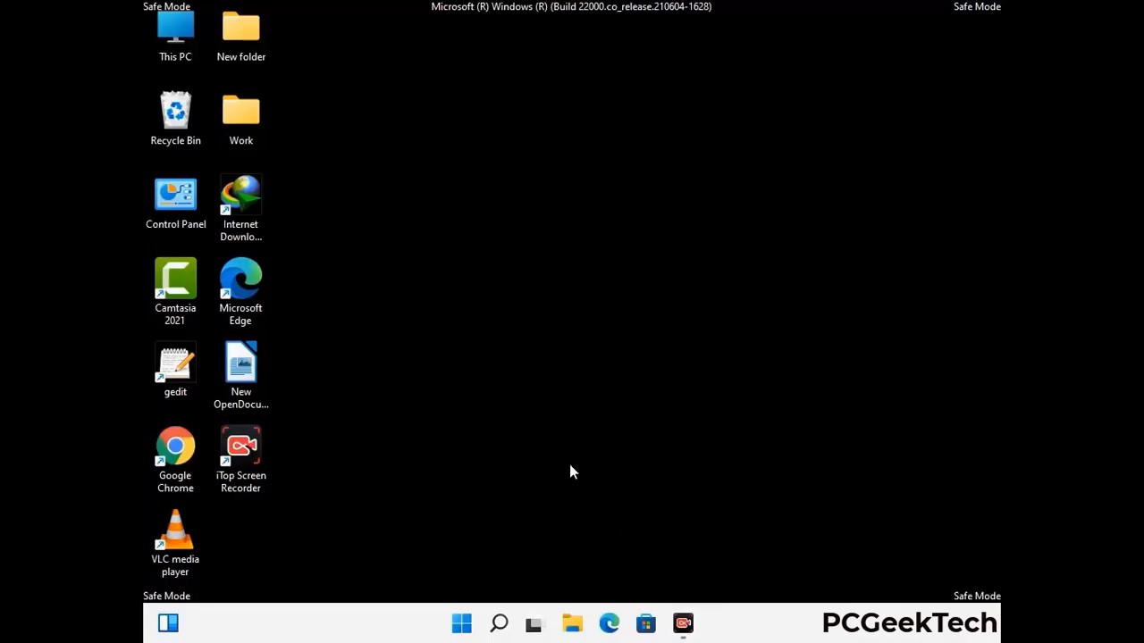
Turn on 'Show hidden files, folders, and drives' in File Explorer Options, then close Control Panel
double_click(176, 211)
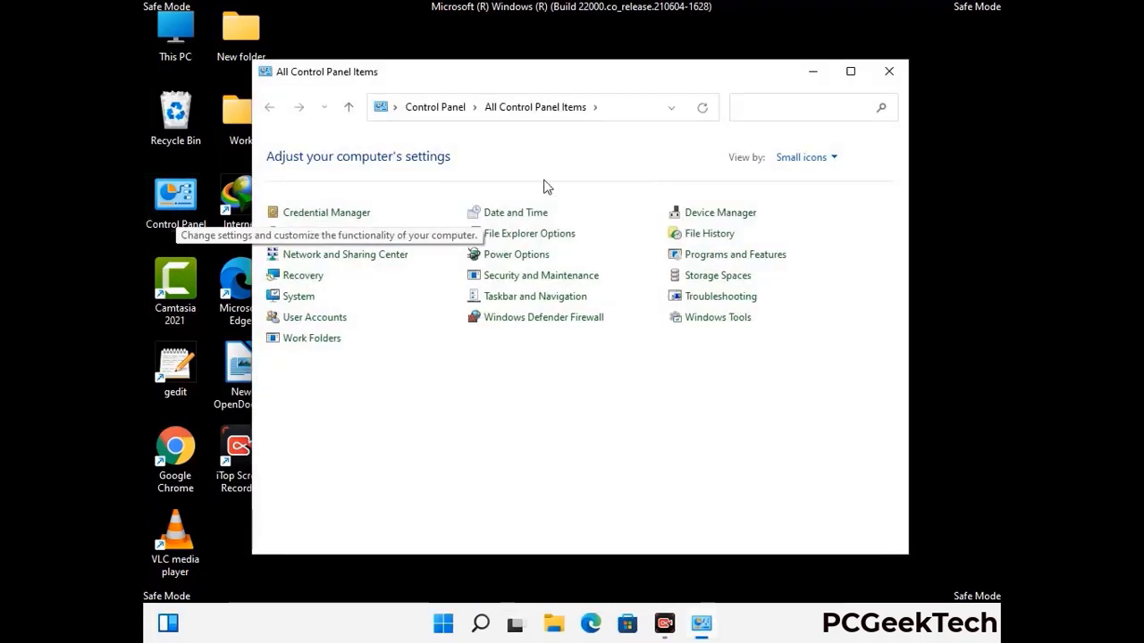
left_click(551, 240)
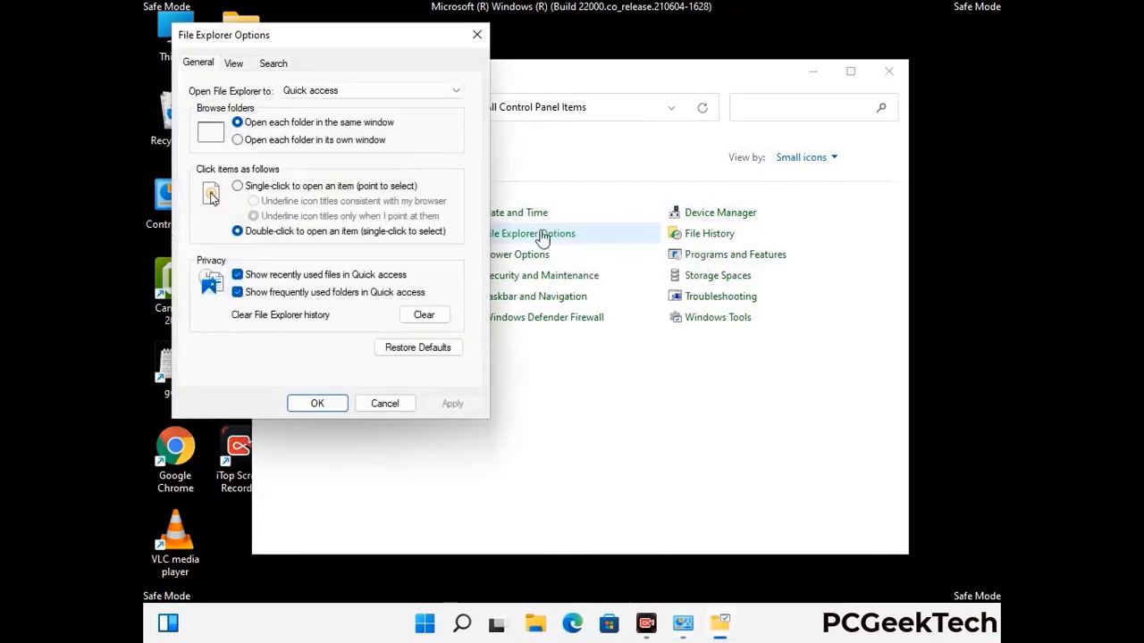
left_click(234, 64)
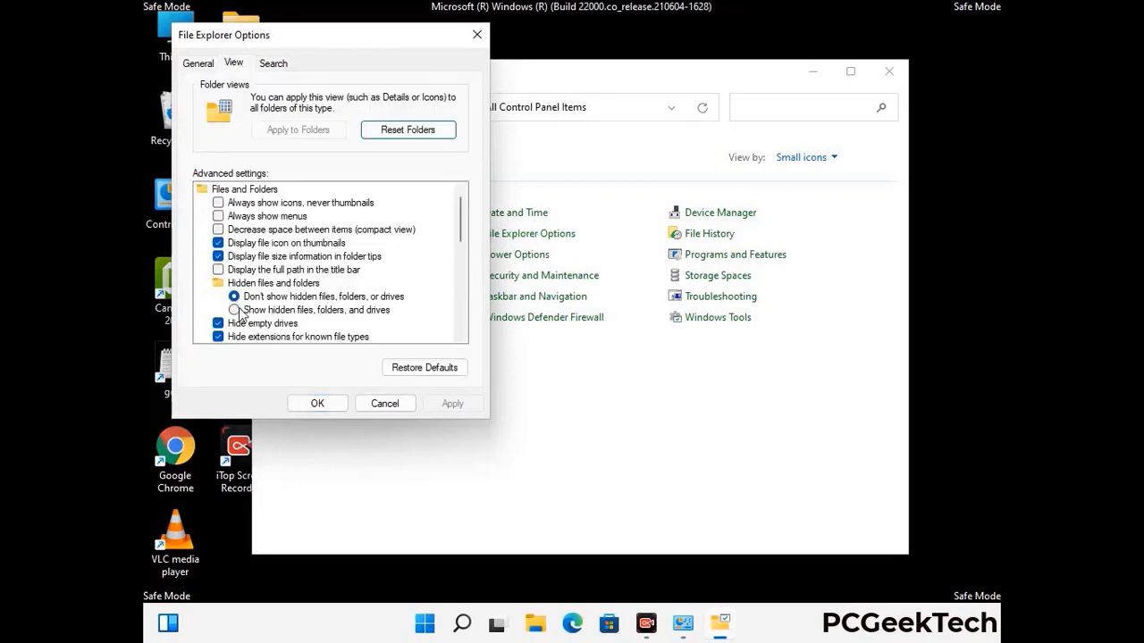
left_click(234, 310)
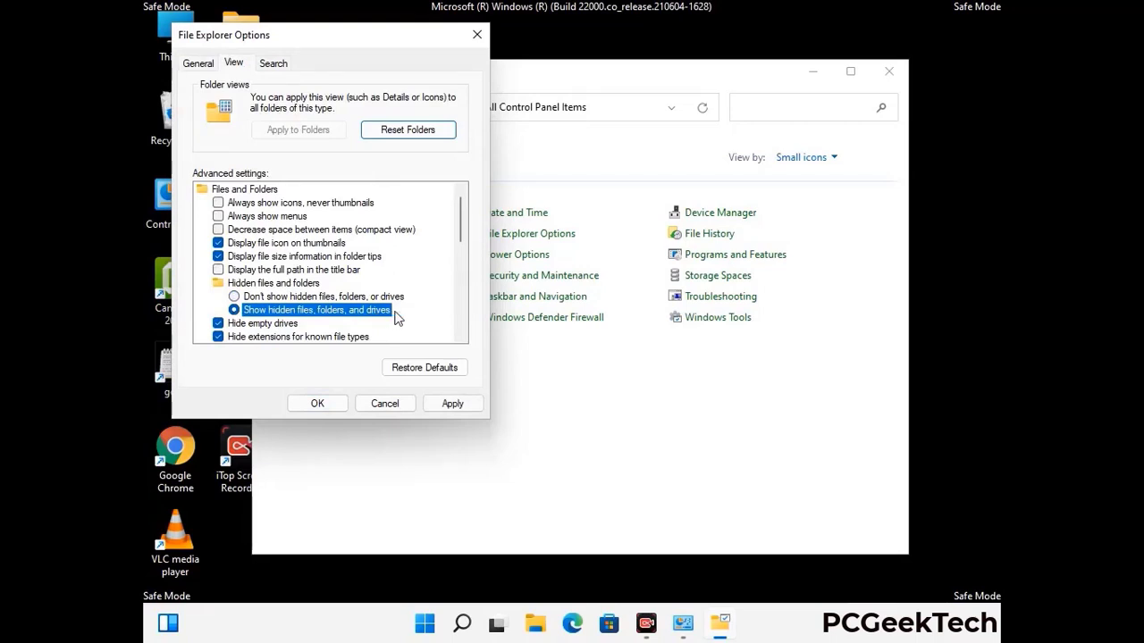
left_click(452, 404)
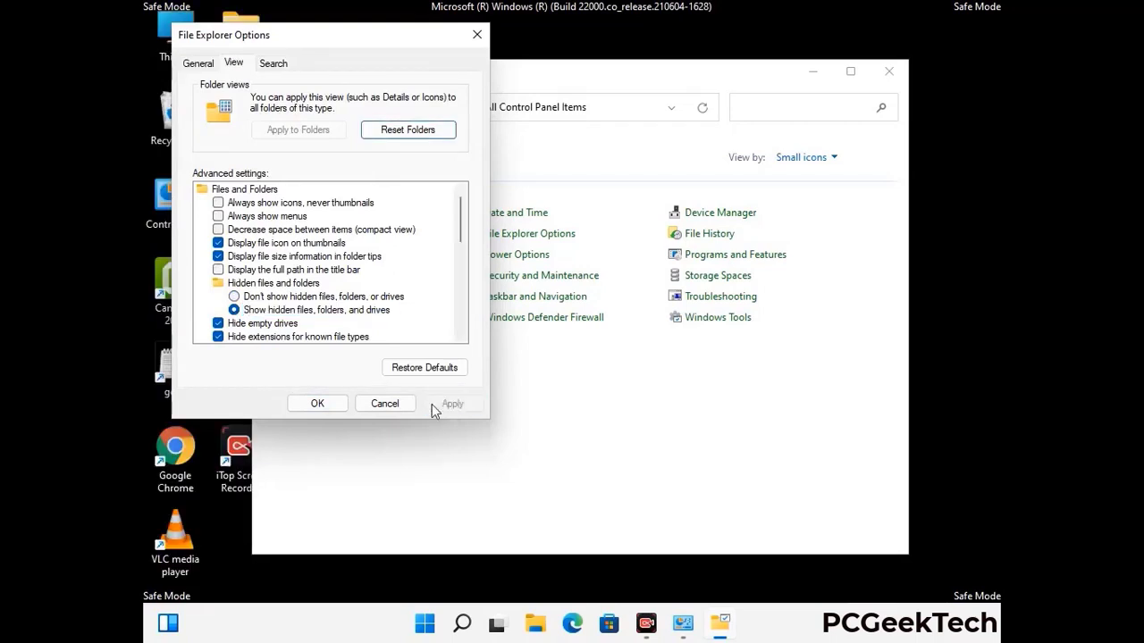
left_click(300, 406)
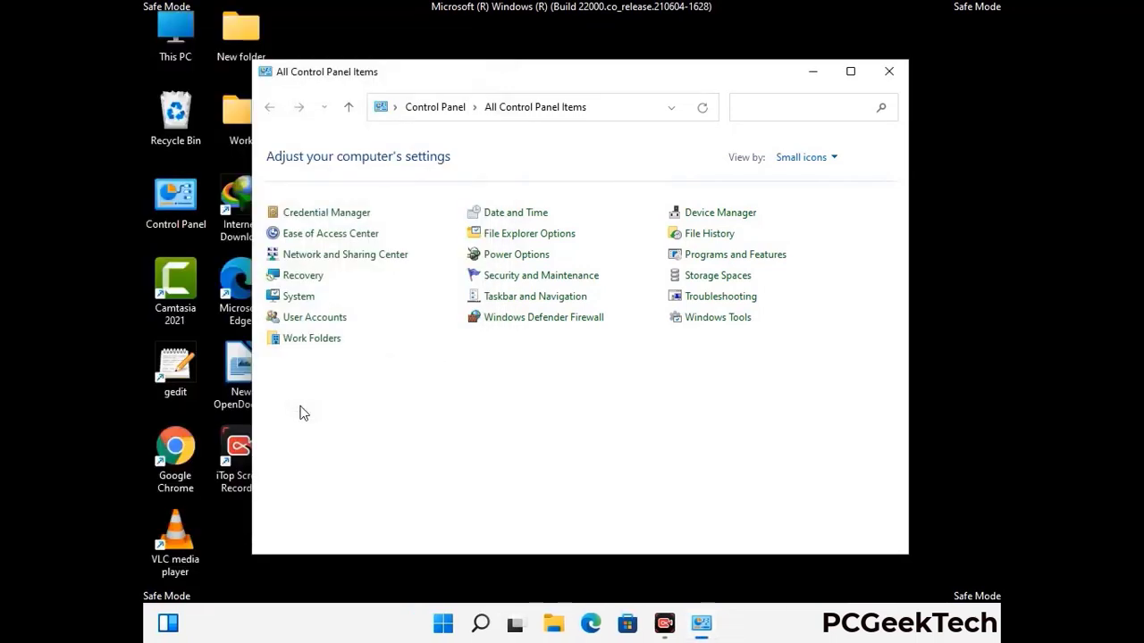
left_click(886, 80)
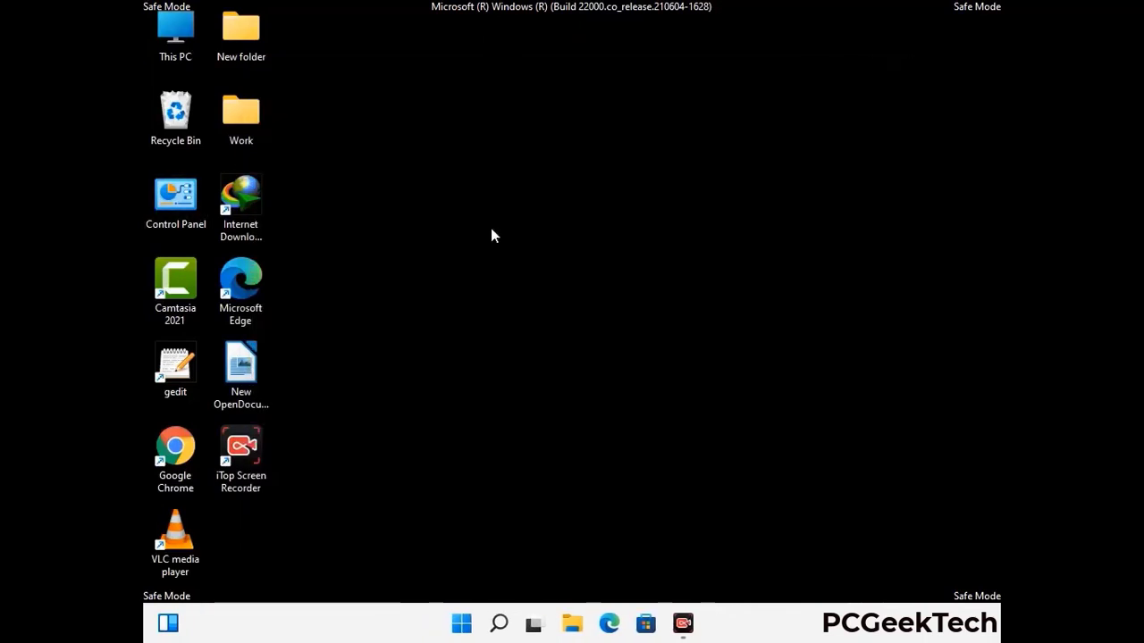
Browse through This PC to C:\Windows\System32\drivers\etc
double_click(170, 56)
double_click(498, 392)
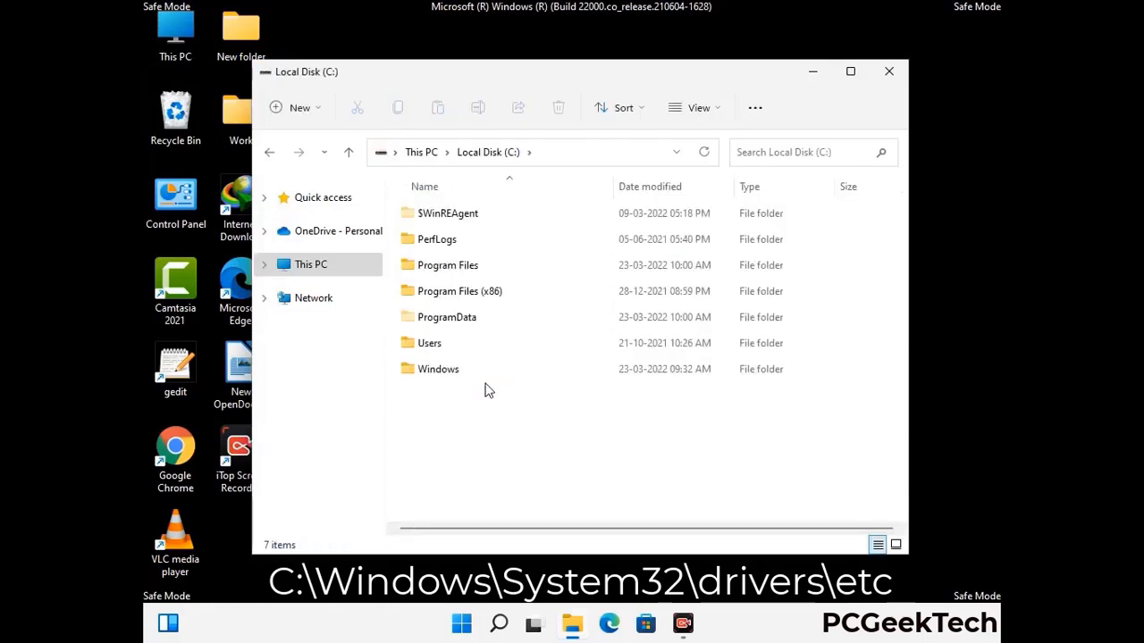
double_click(429, 370)
scroll(572, 382, "down", 6)
scroll(564, 386, "down", 13)
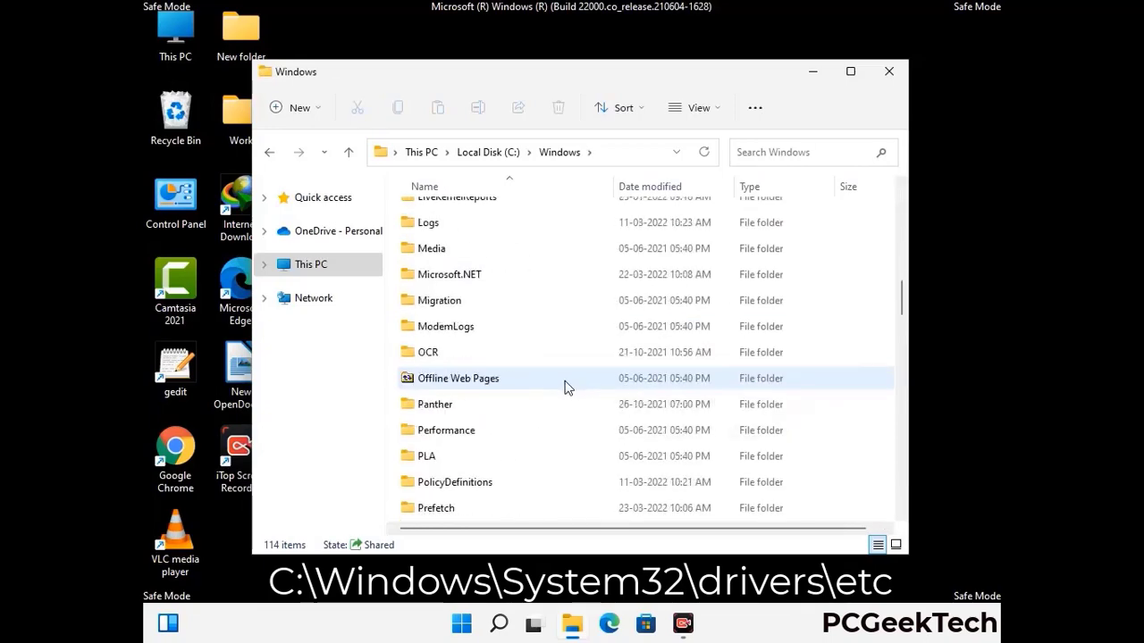
scroll(536, 383, "down", 2)
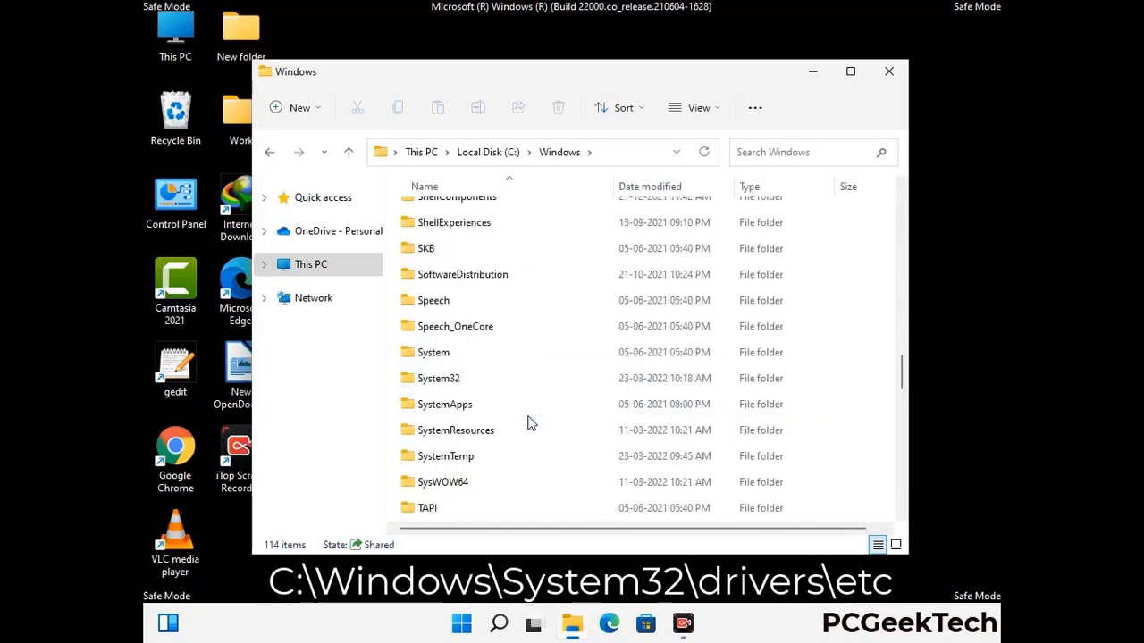
double_click(437, 378)
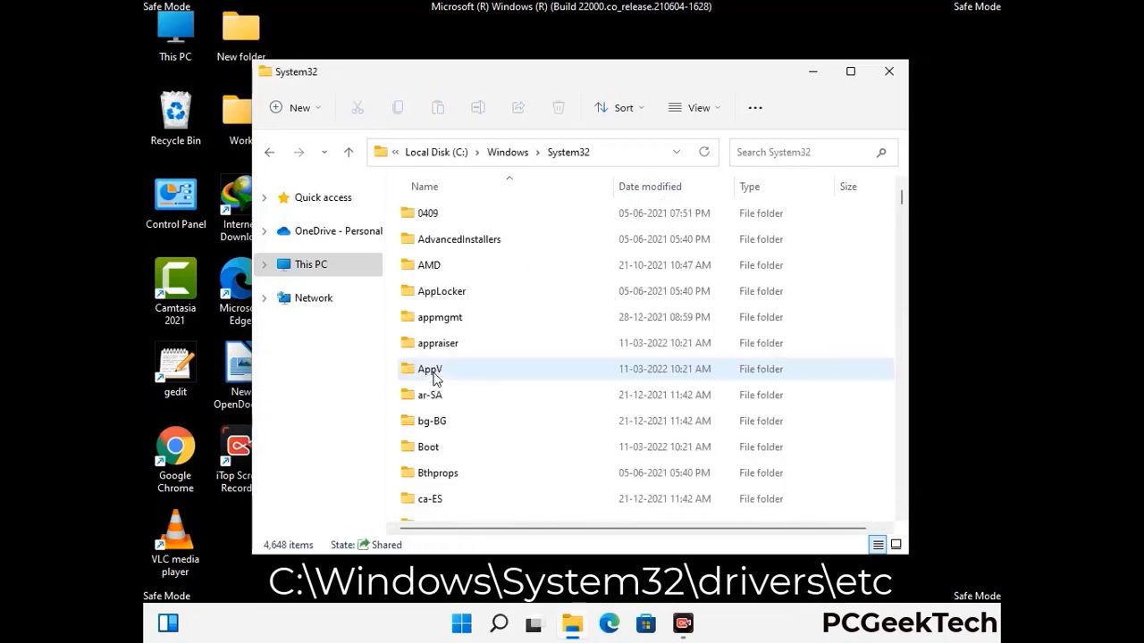
scroll(493, 376, "down", 4)
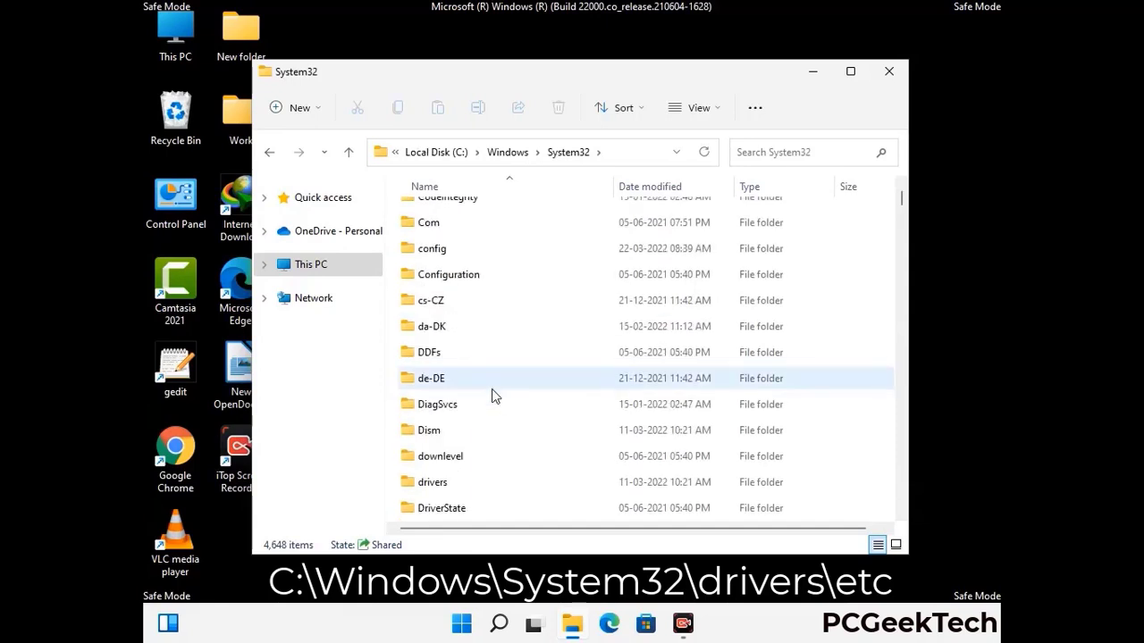
double_click(441, 487)
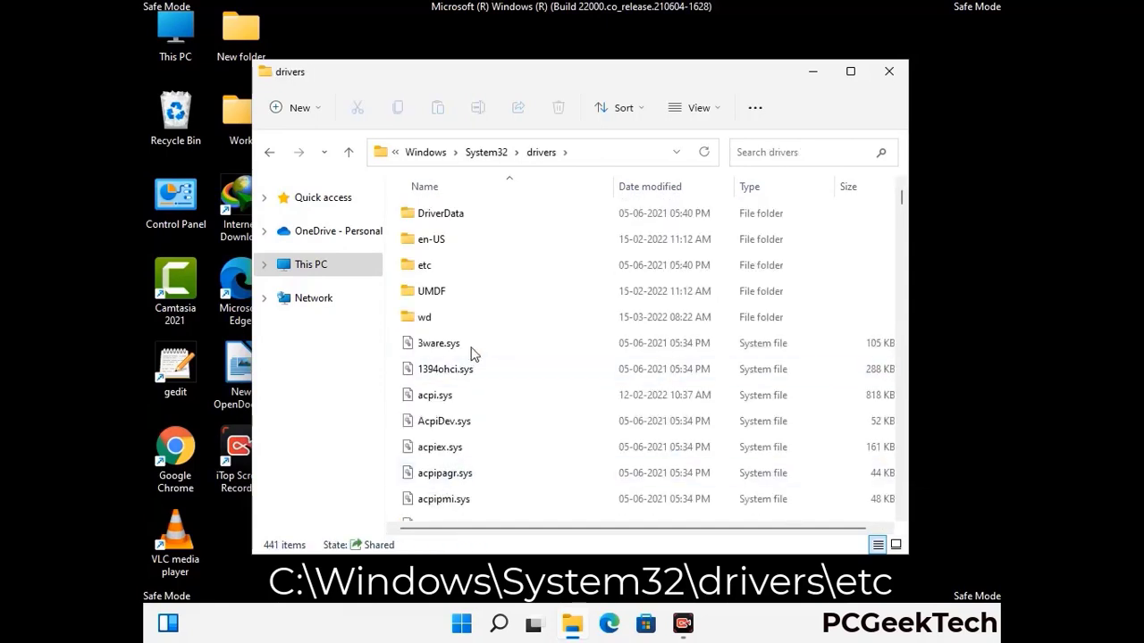
double_click(427, 266)
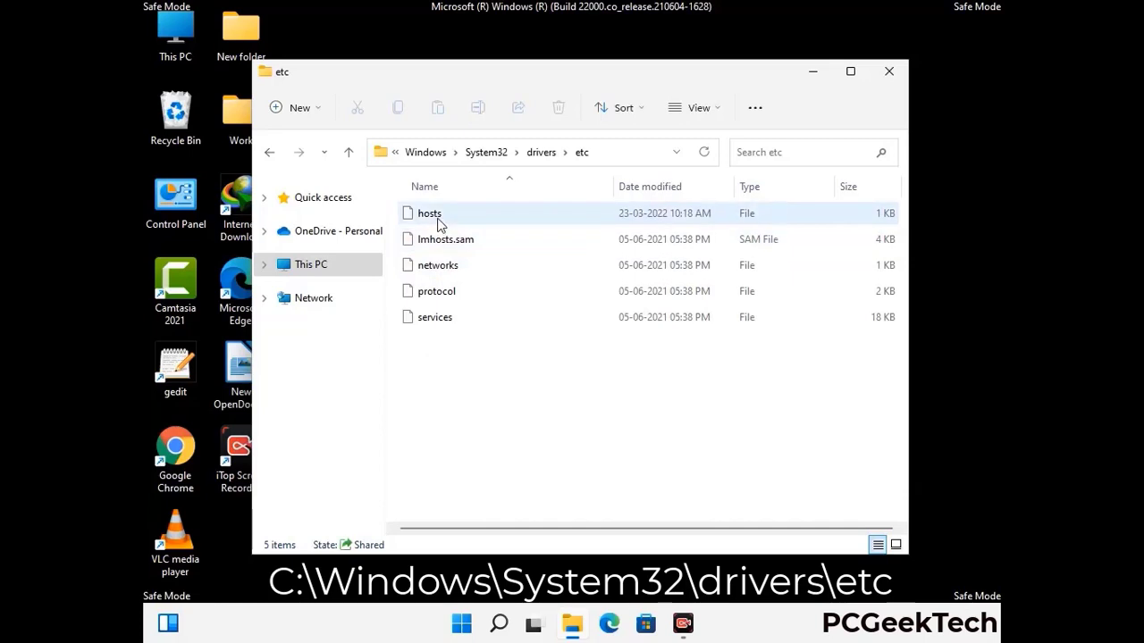
Open the hosts file with Notepad
left_click(438, 224)
double_click(439, 224)
left_click(550, 275)
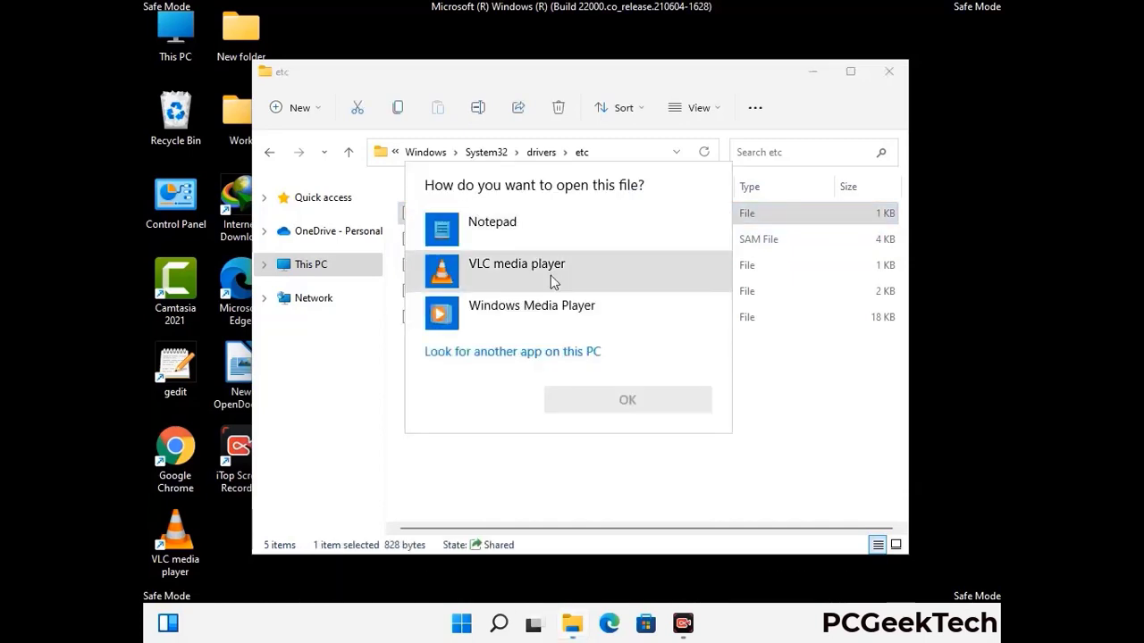
left_click(507, 223)
left_click(627, 401)
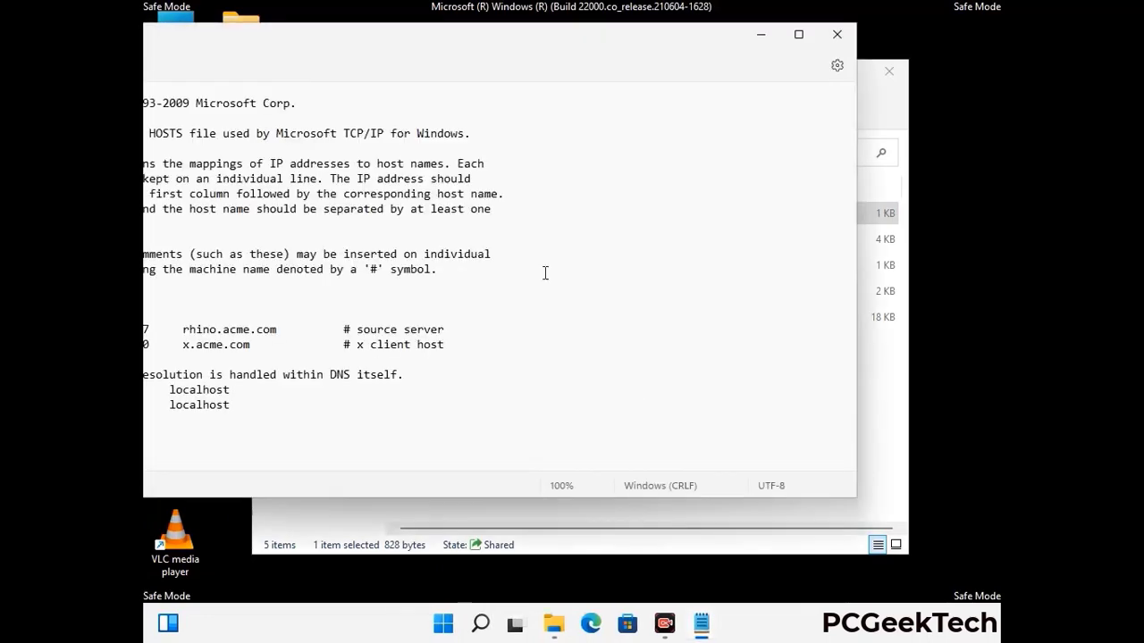
left_click_drag(439, 42, 606, 52)
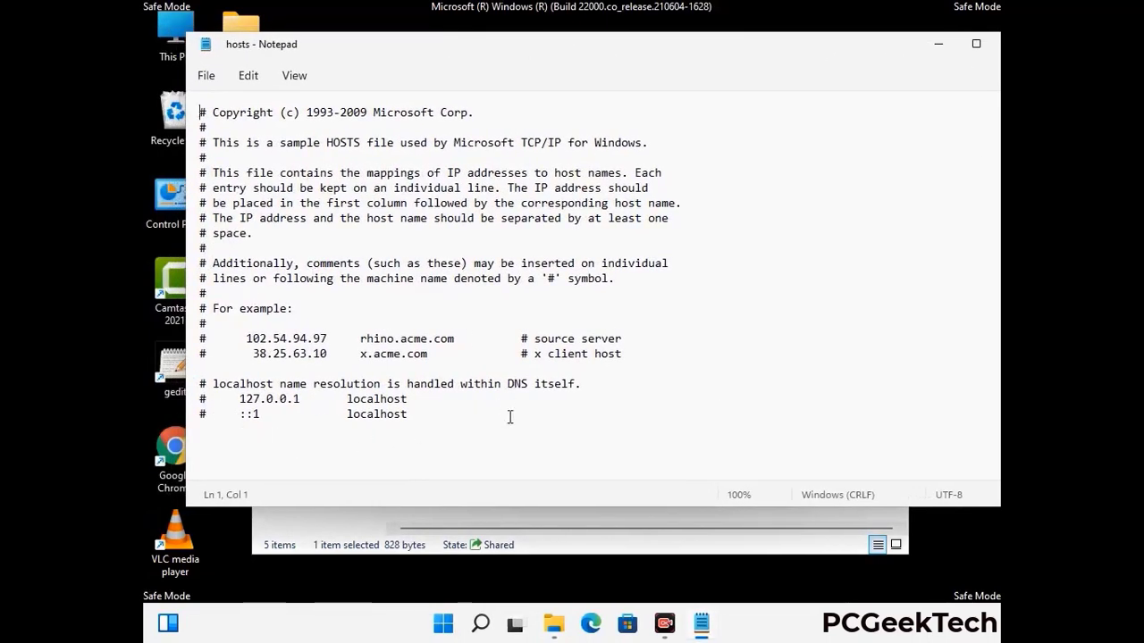
Add two blank lines after the ::1 localhost entry in hosts
left_click(427, 415)
key("Return")
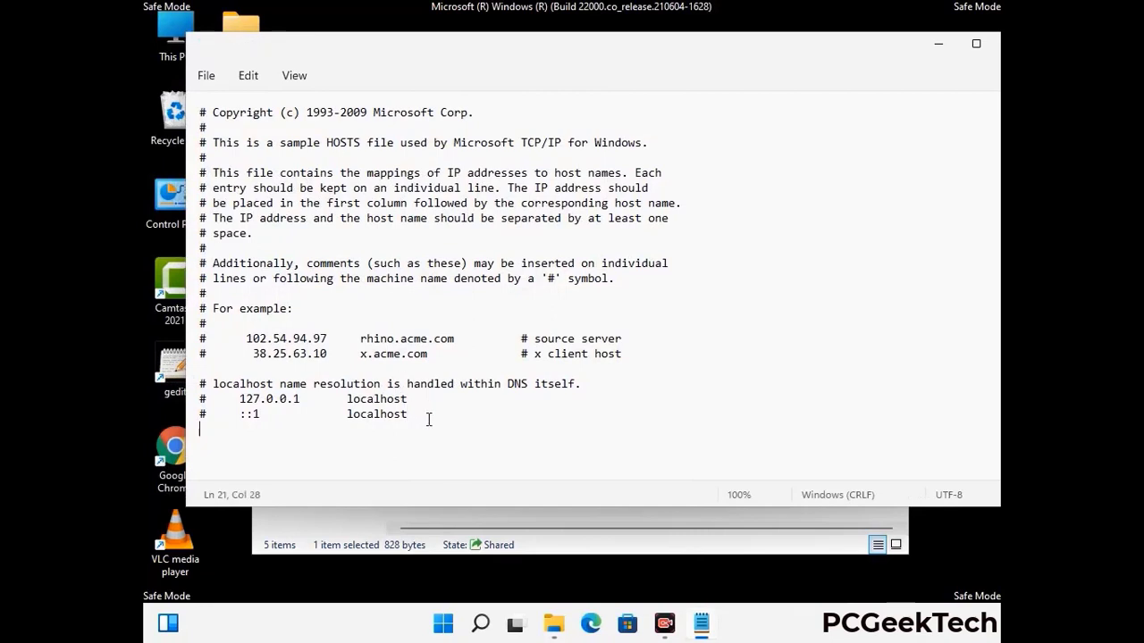
key("Return")
scroll(195, 382, "down", 1)
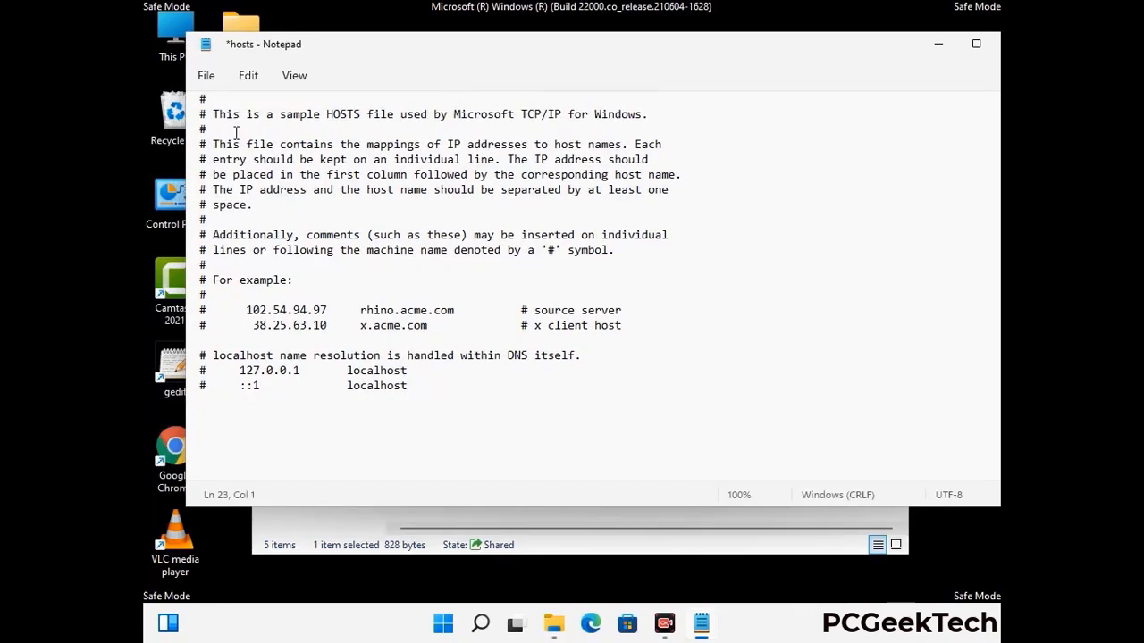
Save the hosts file, then close Notepad and the etc folder window
left_click(206, 76)
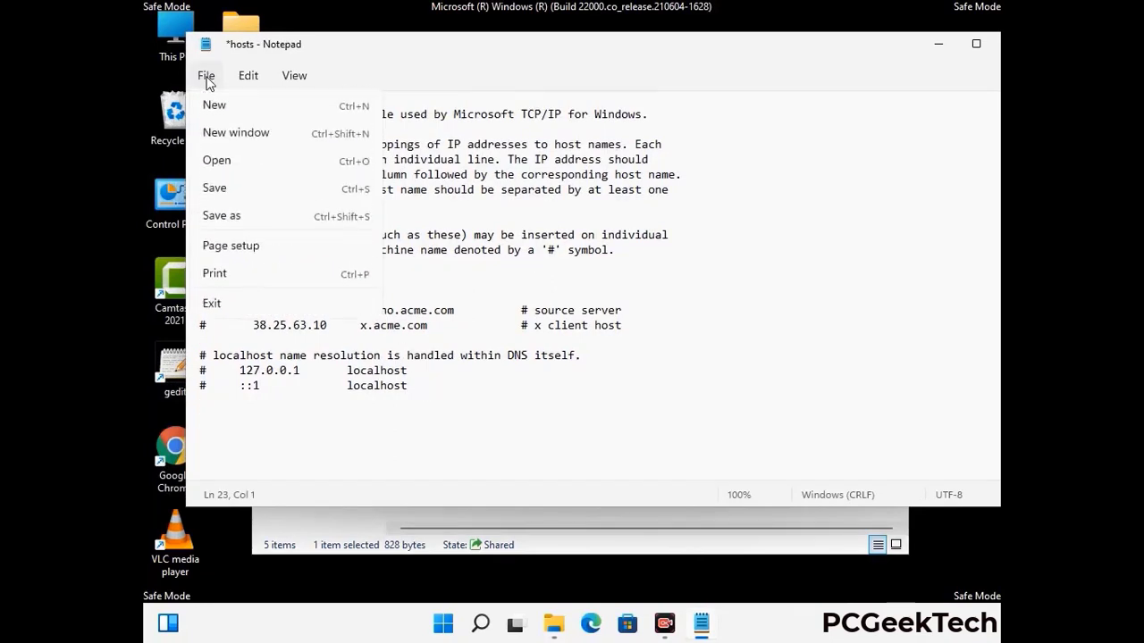
left_click(215, 189)
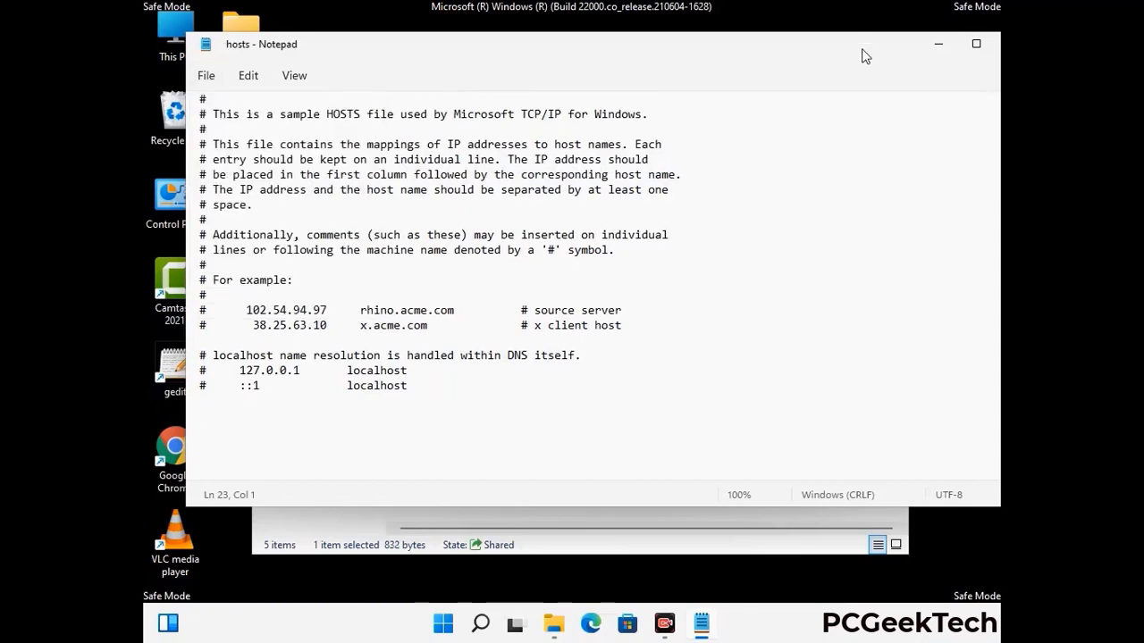
key("alt+F4")
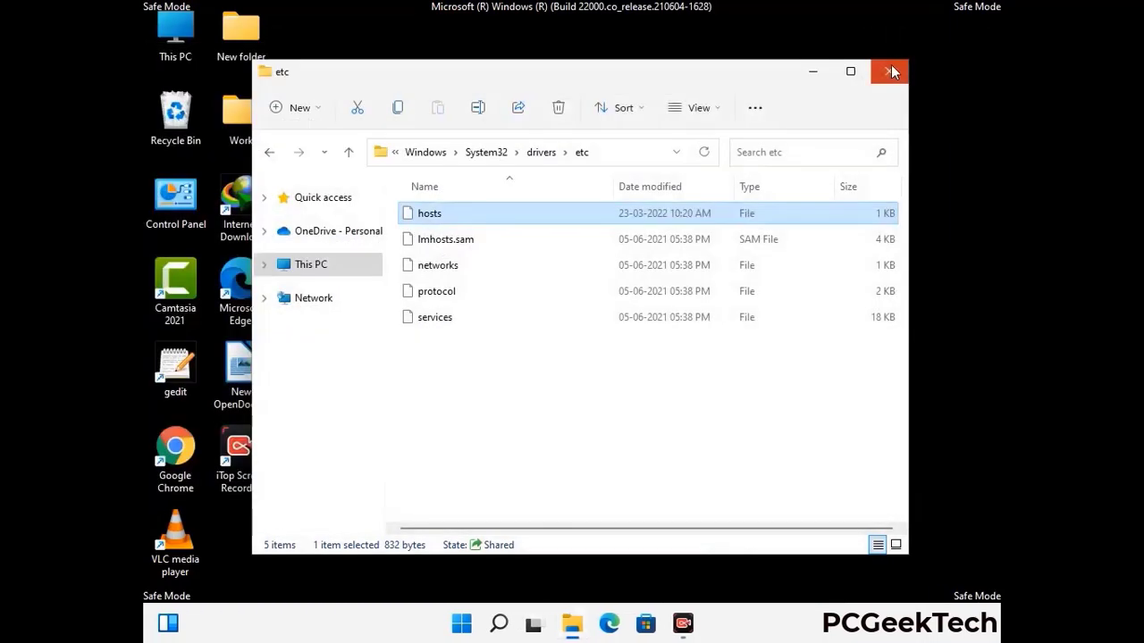
left_click(891, 64)
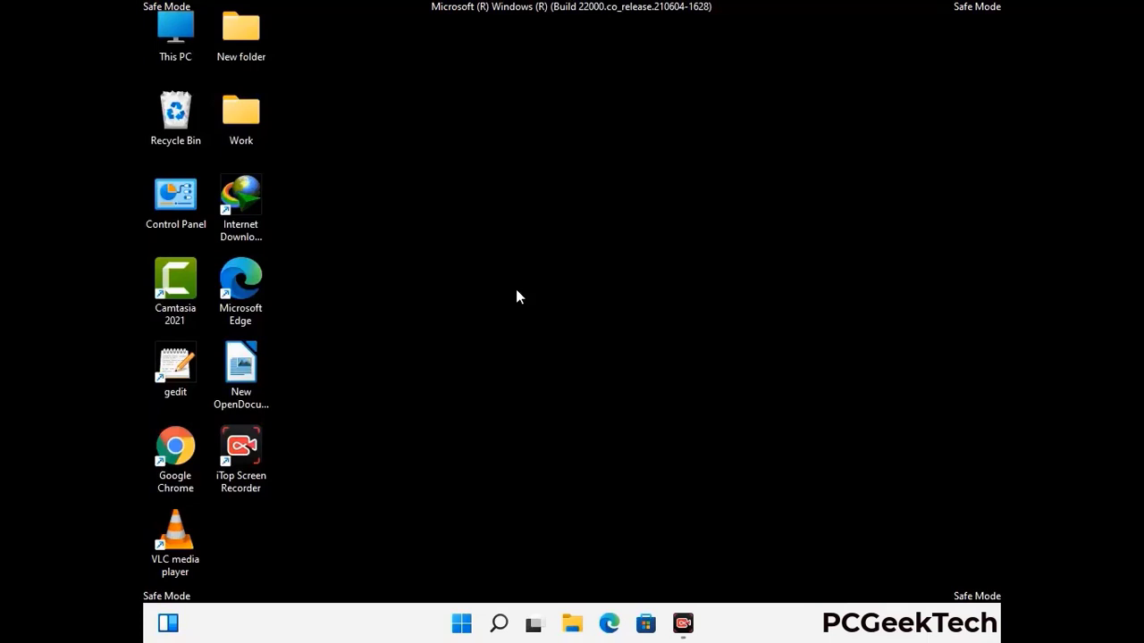
Open the AppData Roaming folder by running %appdata%
key("super+r")
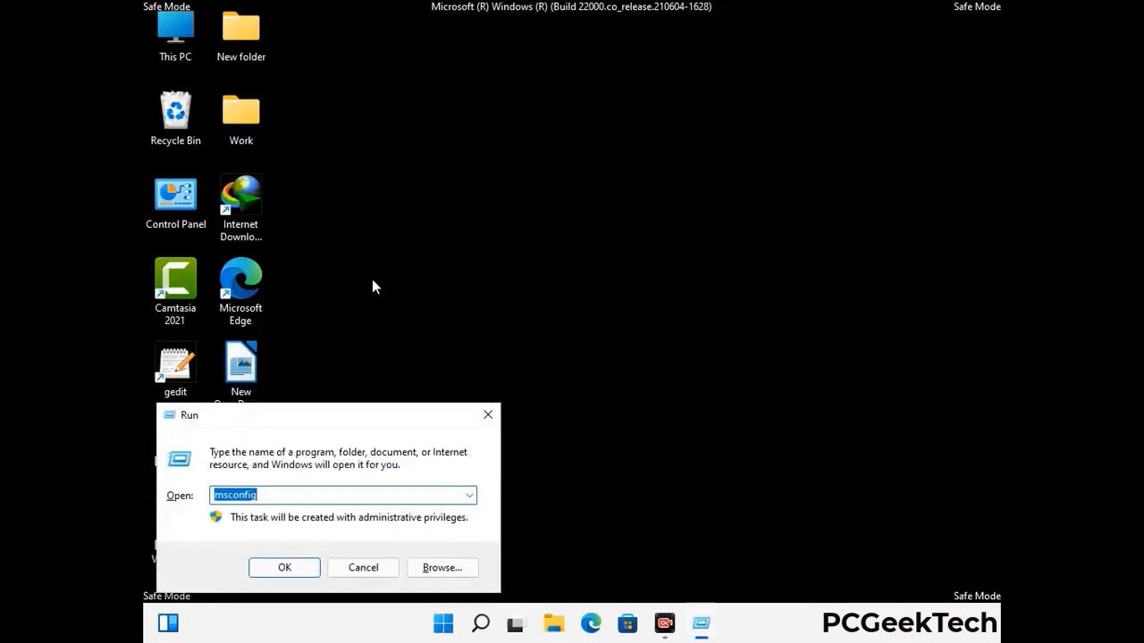
left_click_drag(328, 413, 532, 179)
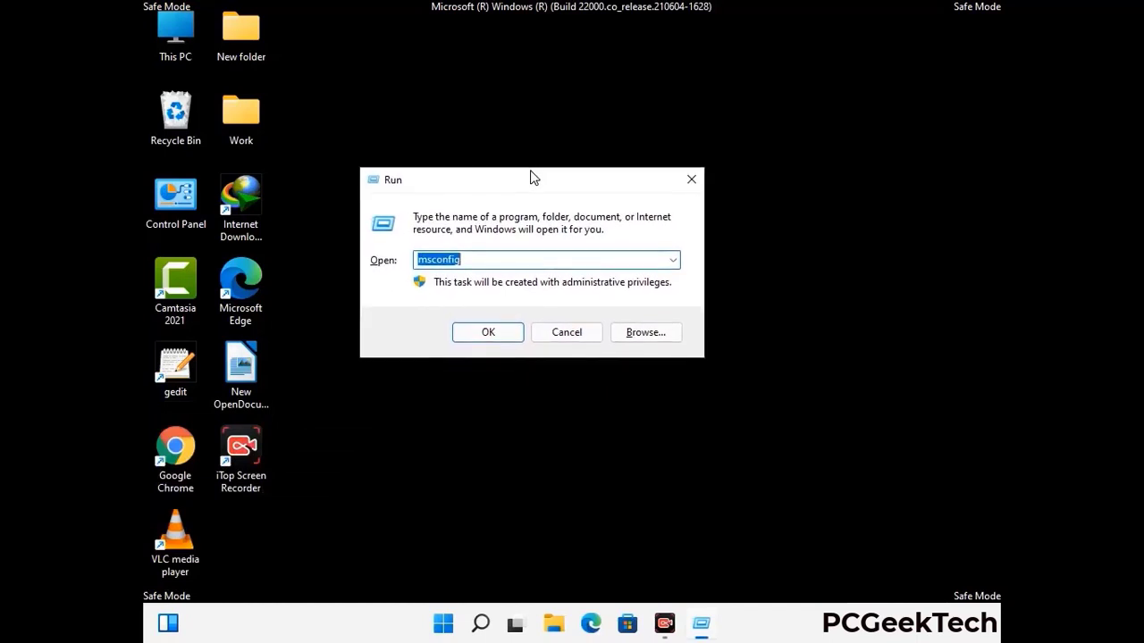
type("%")
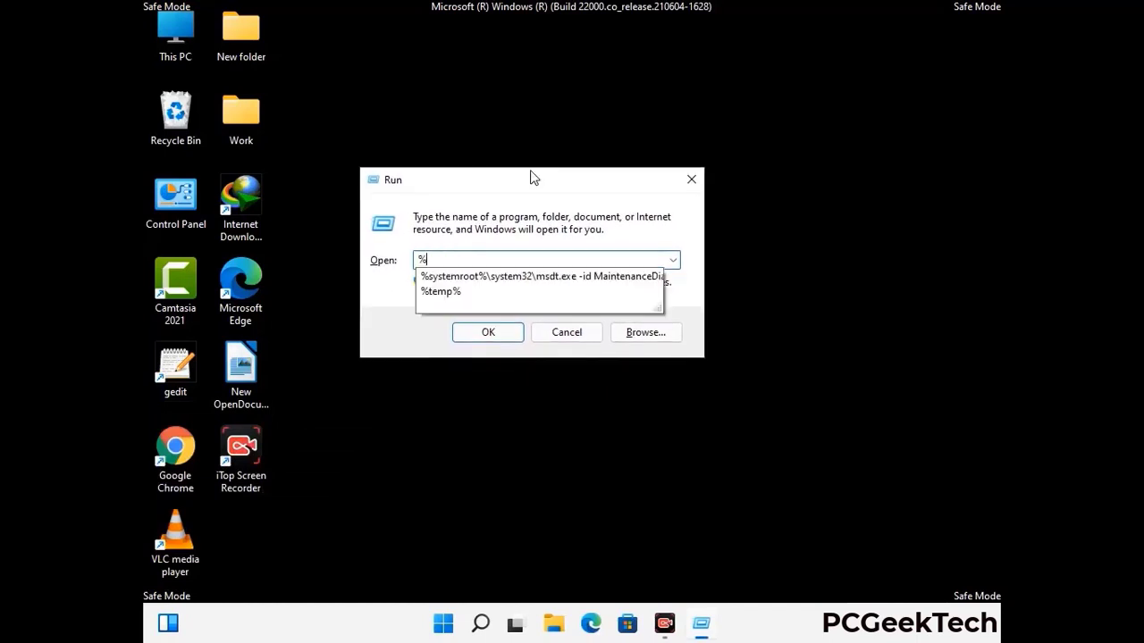
type("appd")
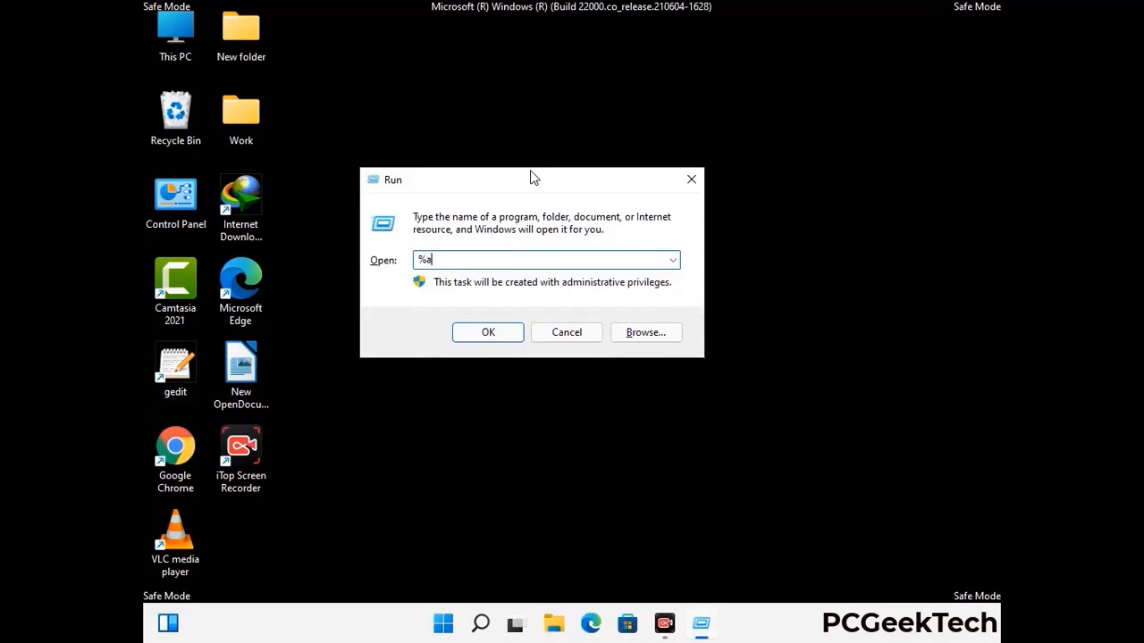
type("ata%")
key("Return")
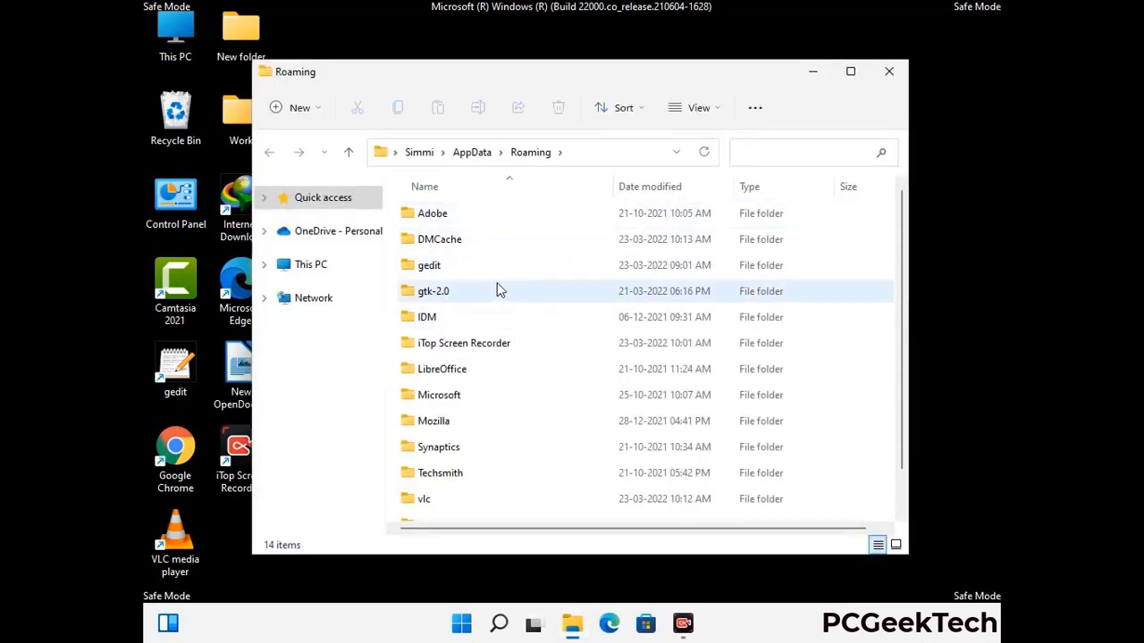
Delete the Zoom folder from Roaming and close the window
scroll(536, 320, "down", 1)
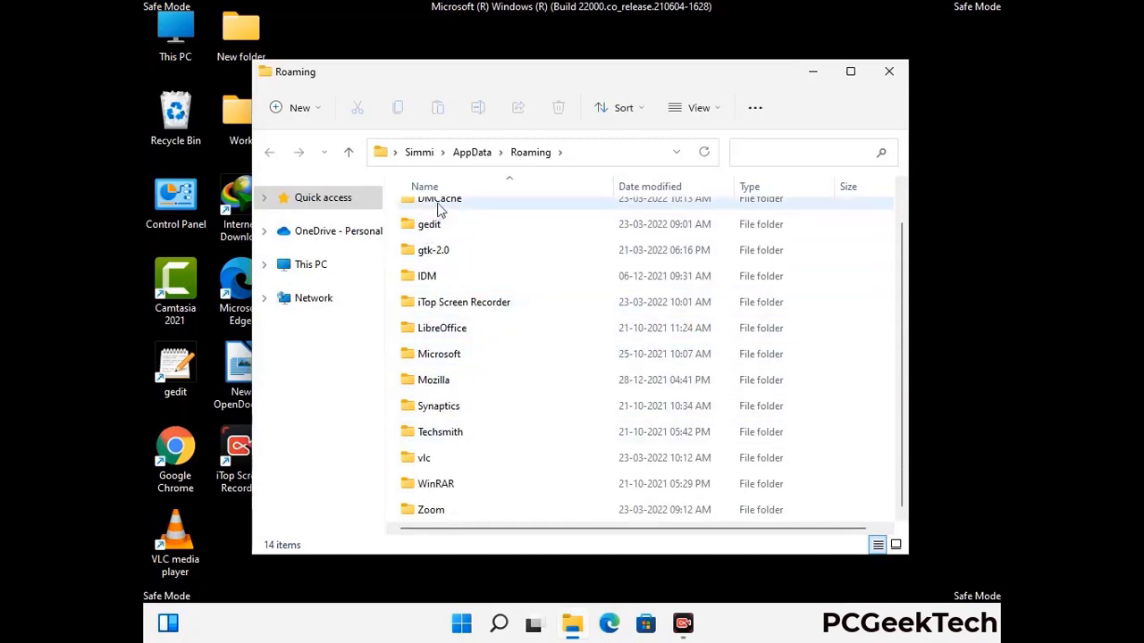
scroll(456, 268, "up", 1)
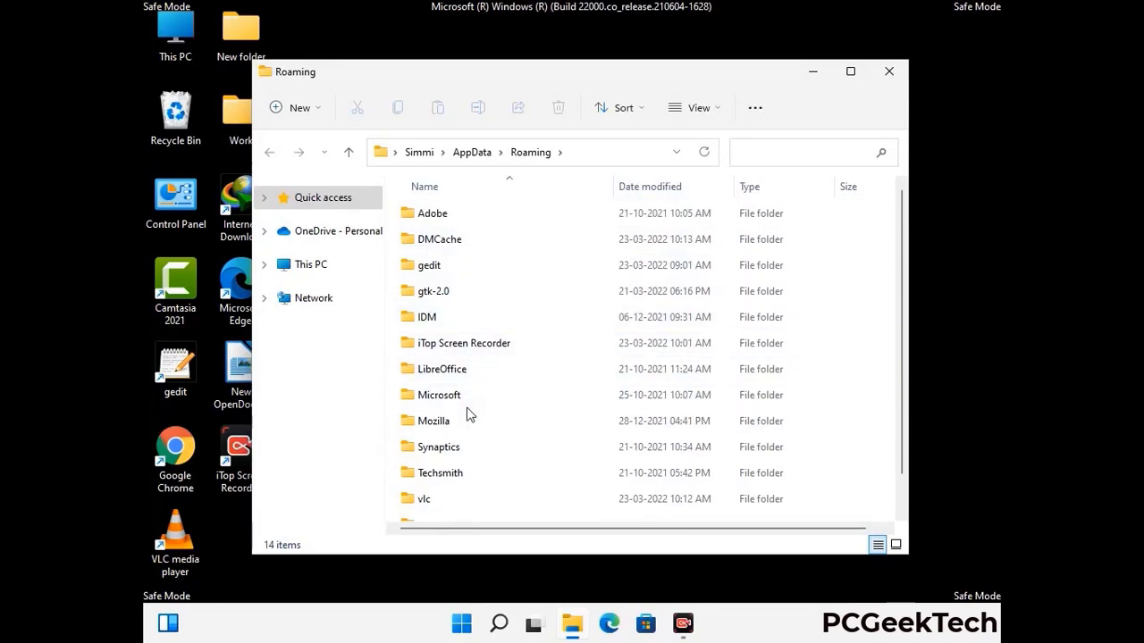
scroll(466, 407, "down", 1)
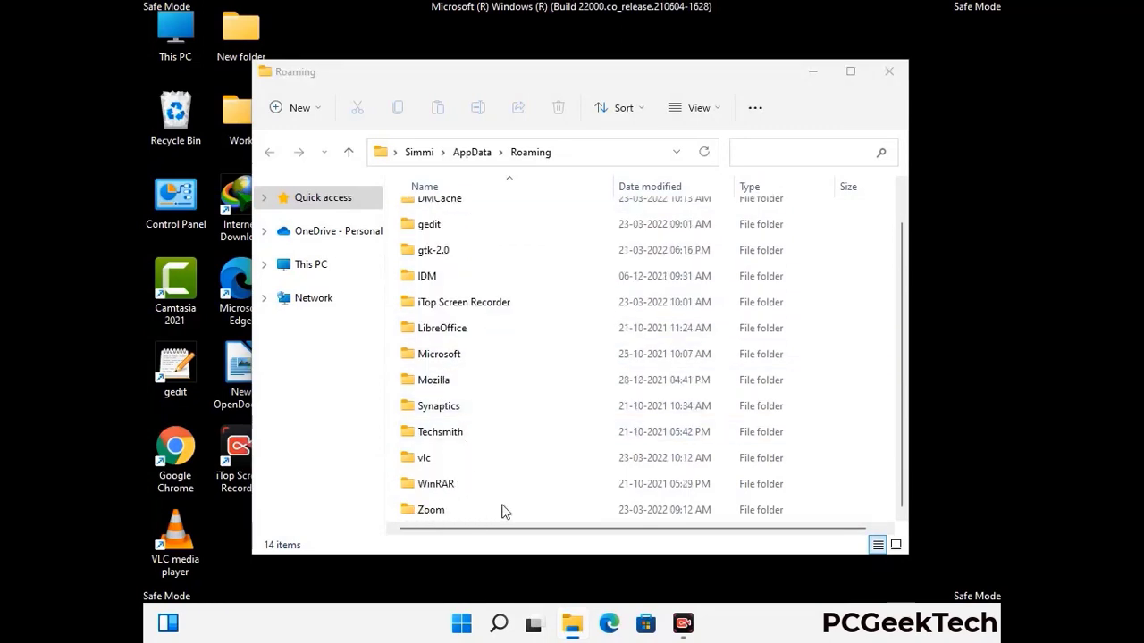
left_click(640, 504)
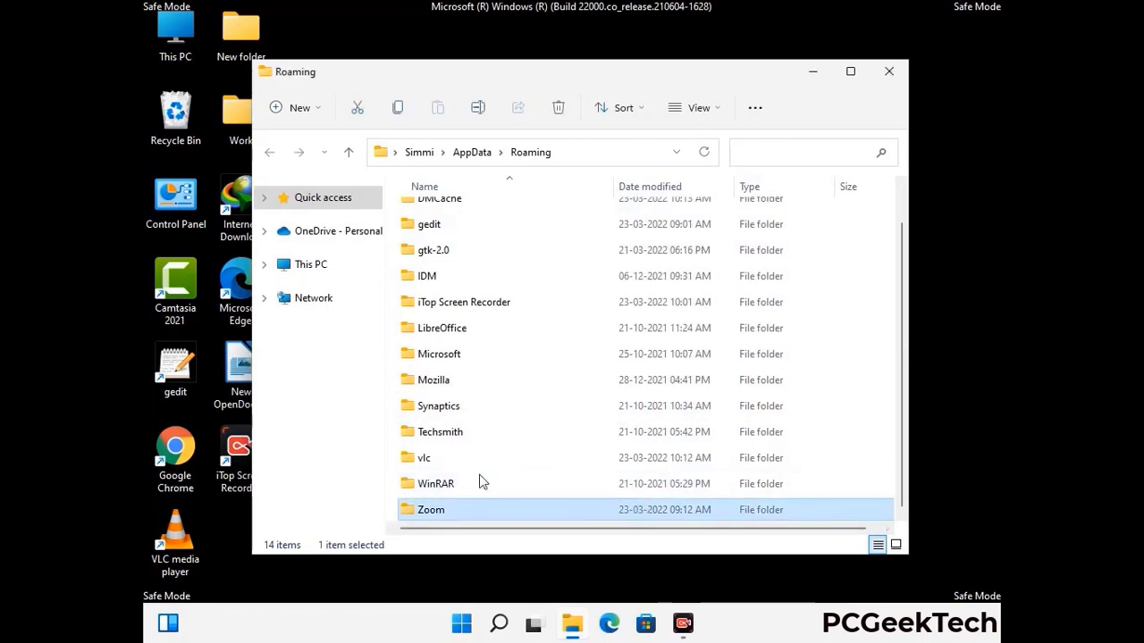
left_click(559, 108)
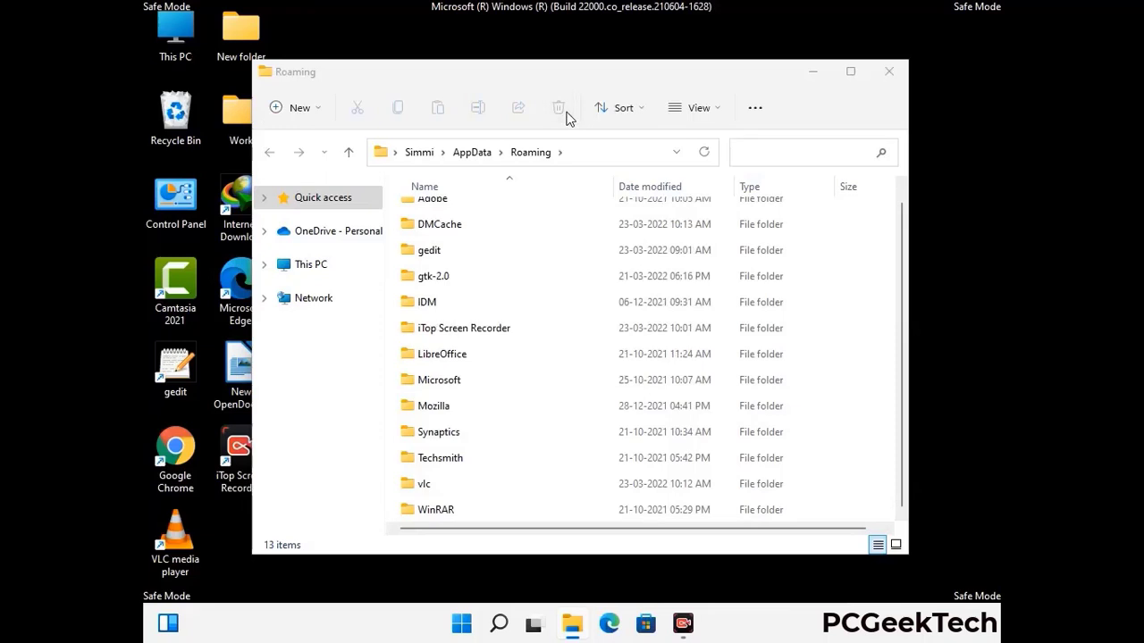
left_click(889, 73)
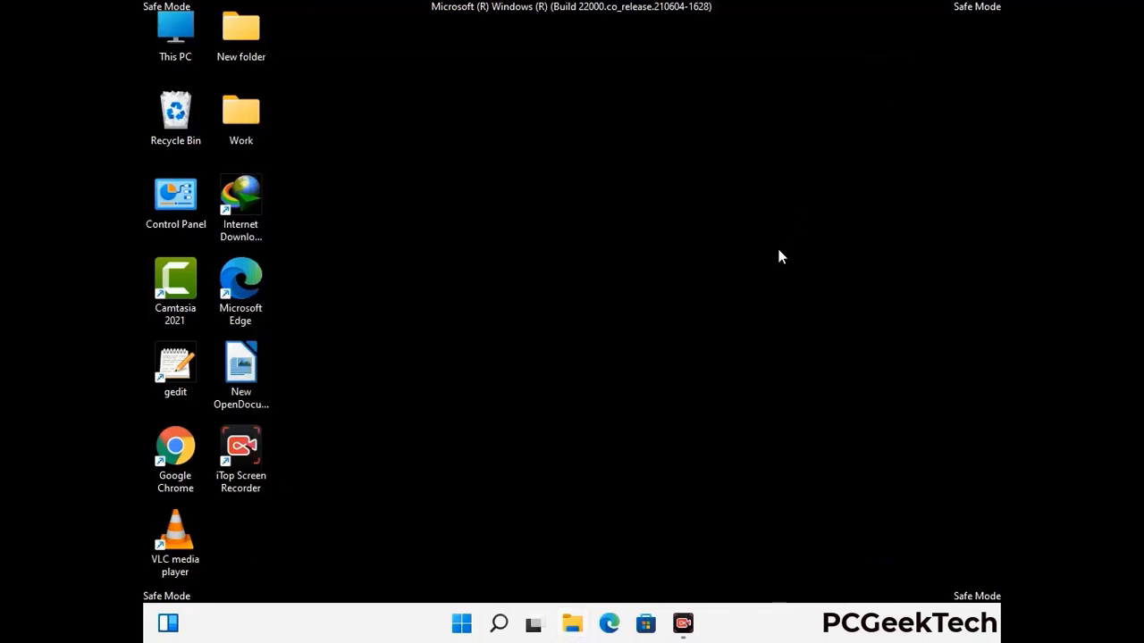
Open the AppData Local folder by running %LocalAppData%
key("super+r")
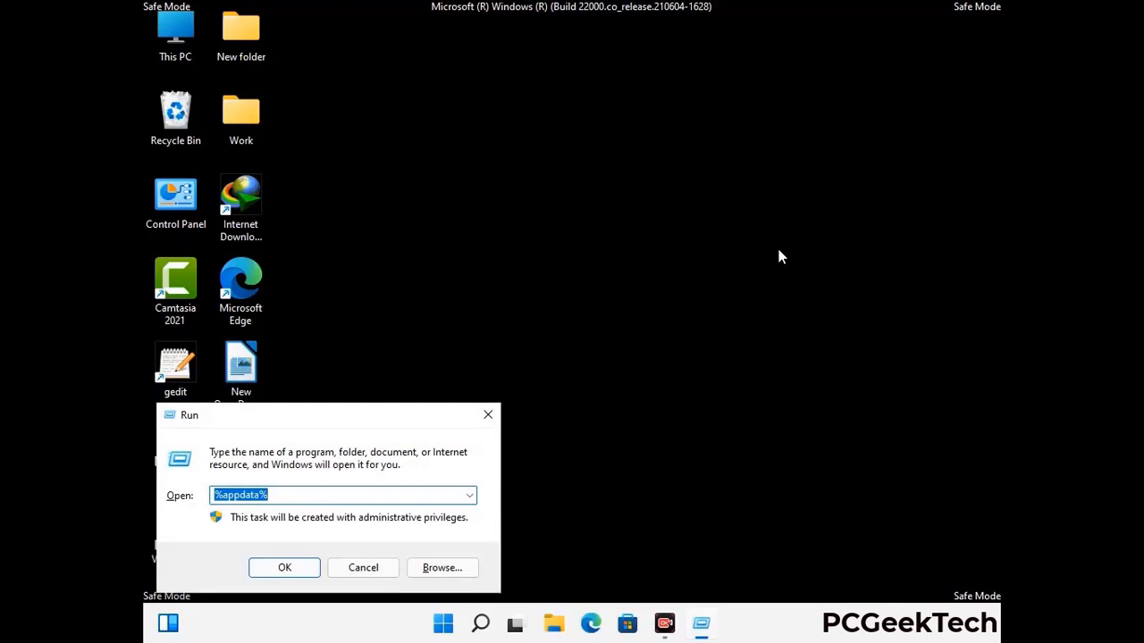
left_click_drag(356, 425, 600, 226)
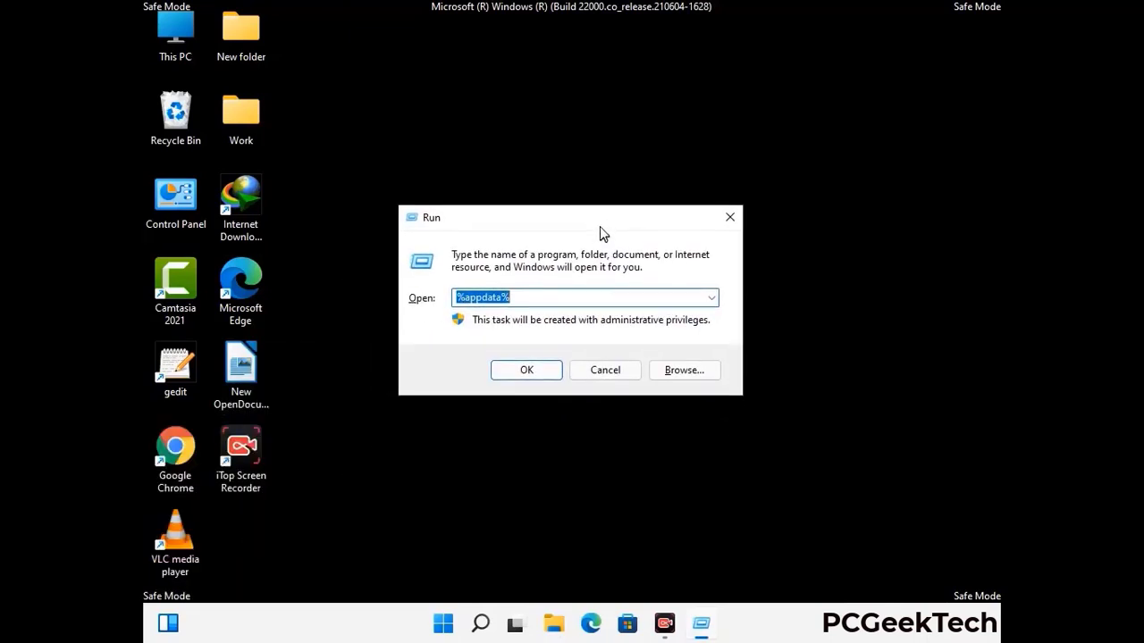
type("%Local")
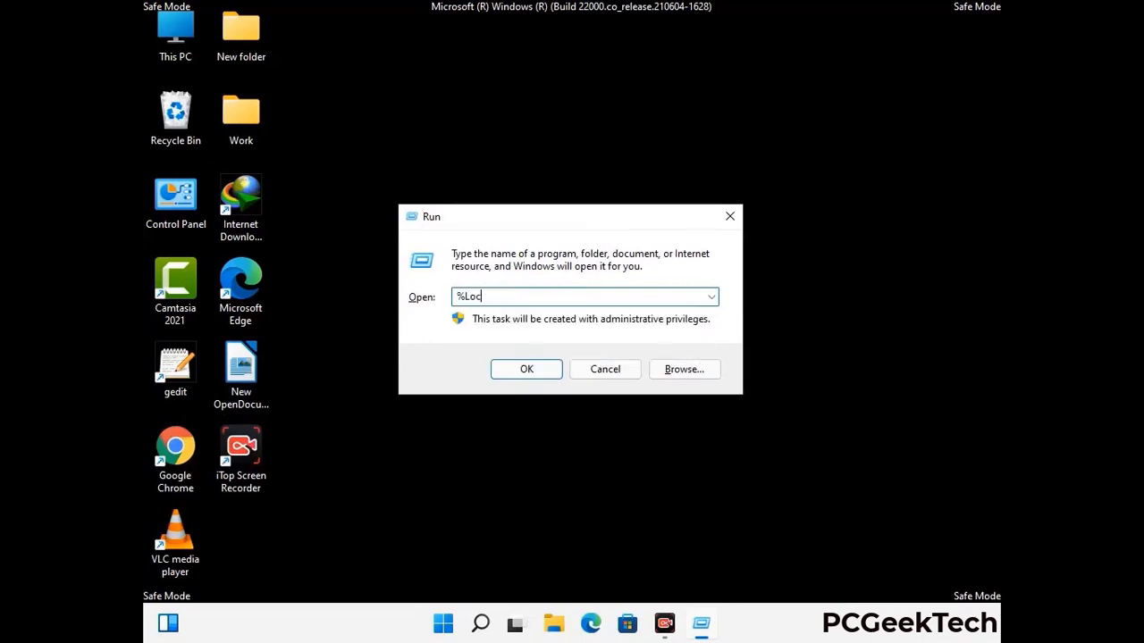
type("AppData%")
key("Return")
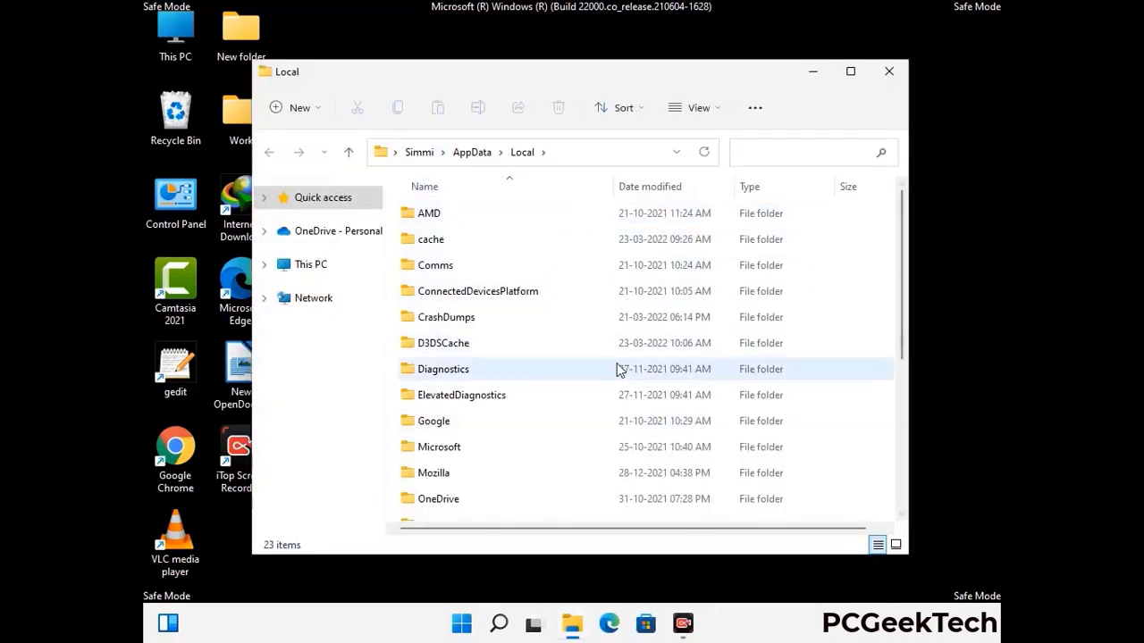
Delete the Mozilla folder from AppData\Local
scroll(477, 398, "down", 1)
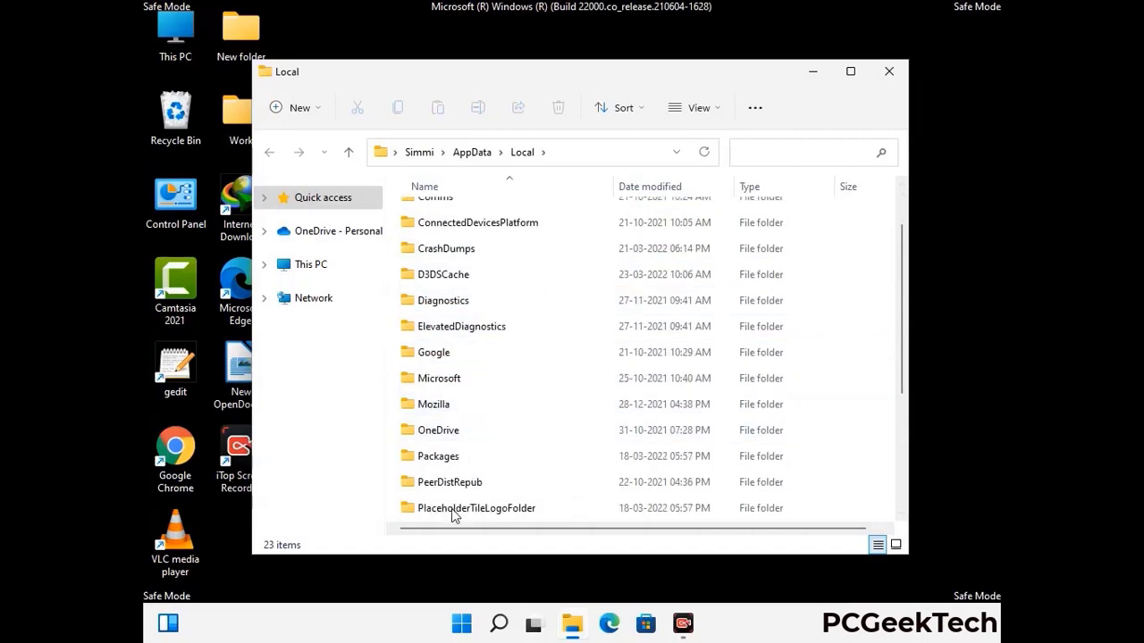
left_click(448, 409)
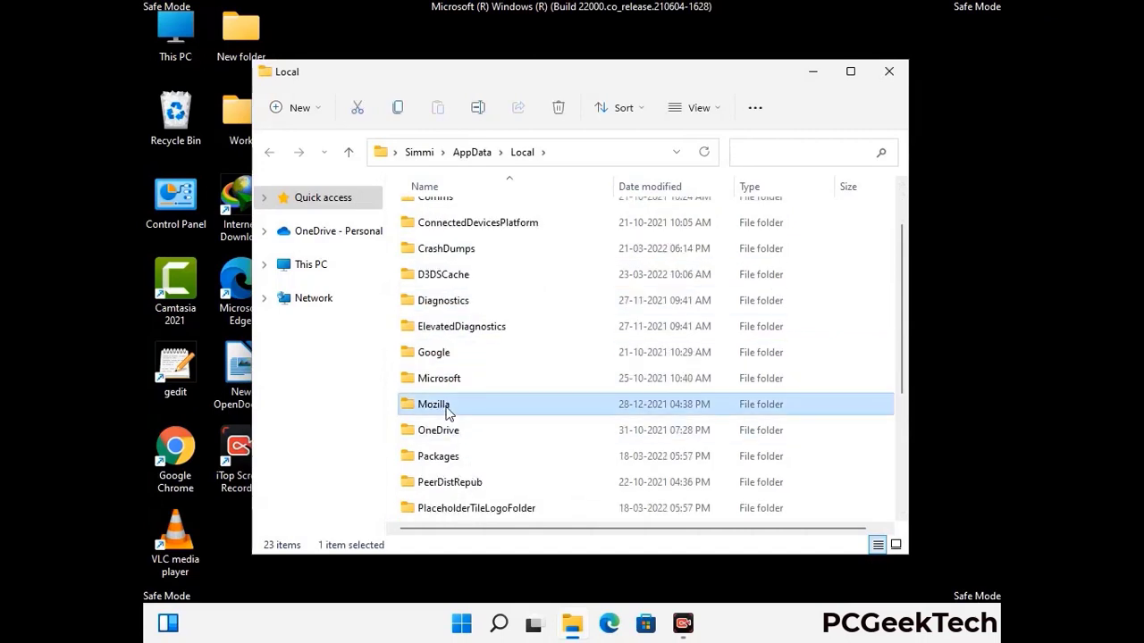
left_click(558, 109)
left_click(557, 109)
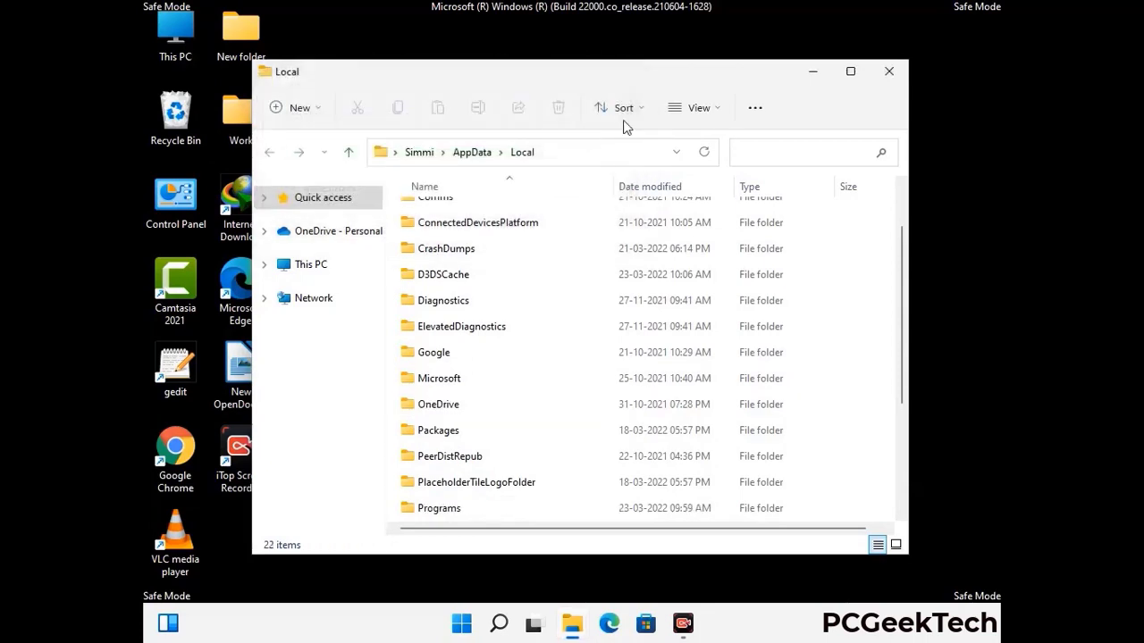
Close the Local folder window and open C:\ProgramData by running %ProgramData%
left_click(890, 80)
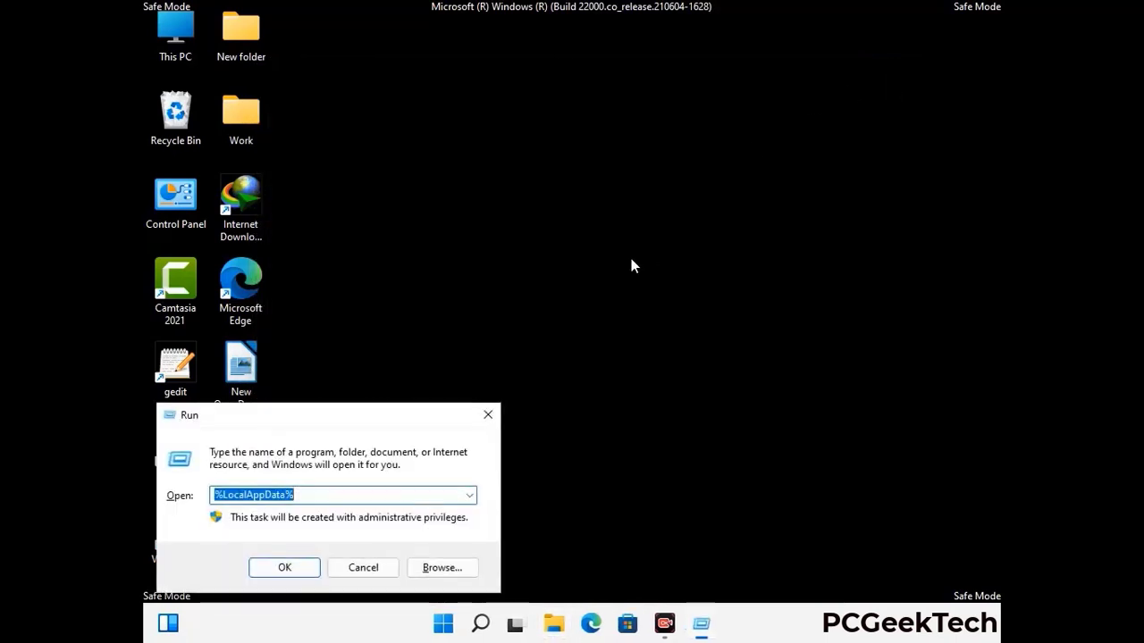
left_click_drag(291, 426, 524, 237)
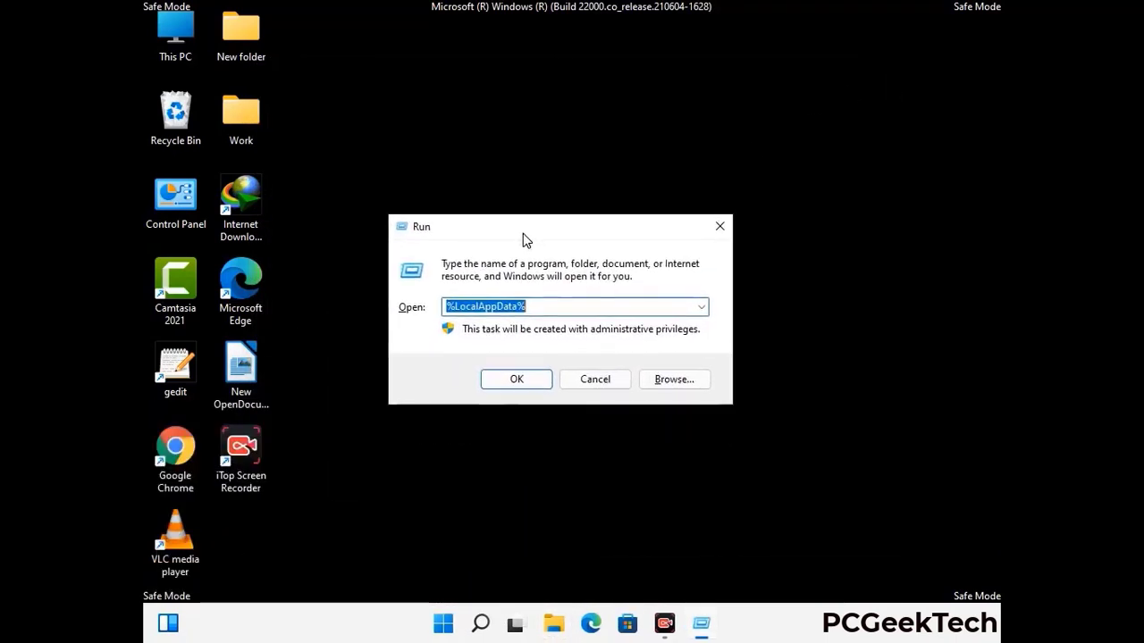
type("%")
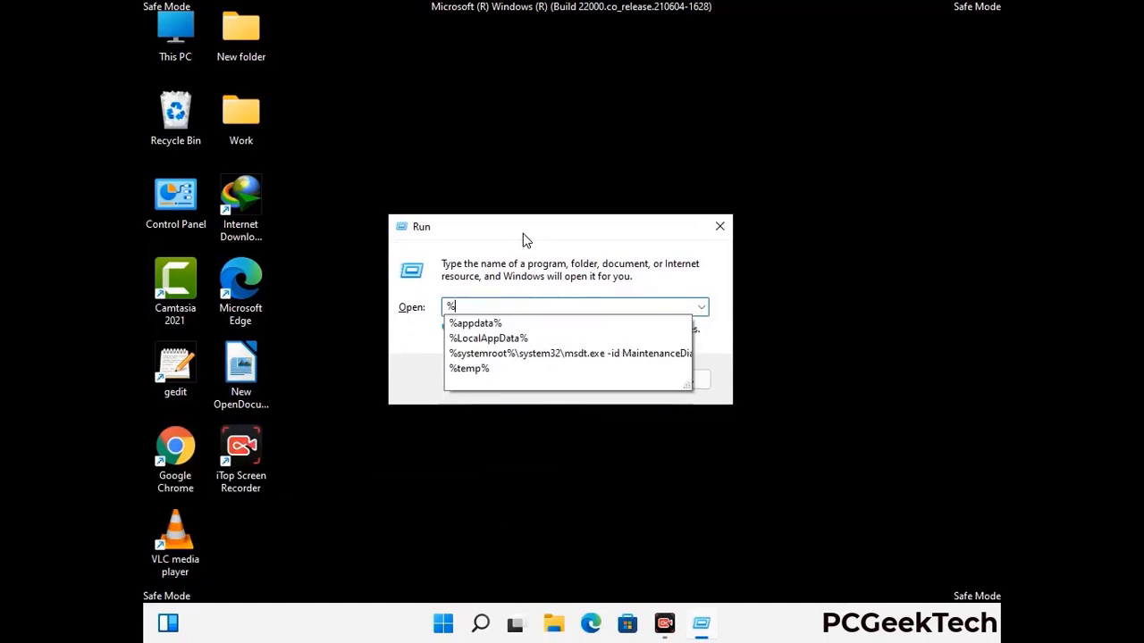
type("Pro")
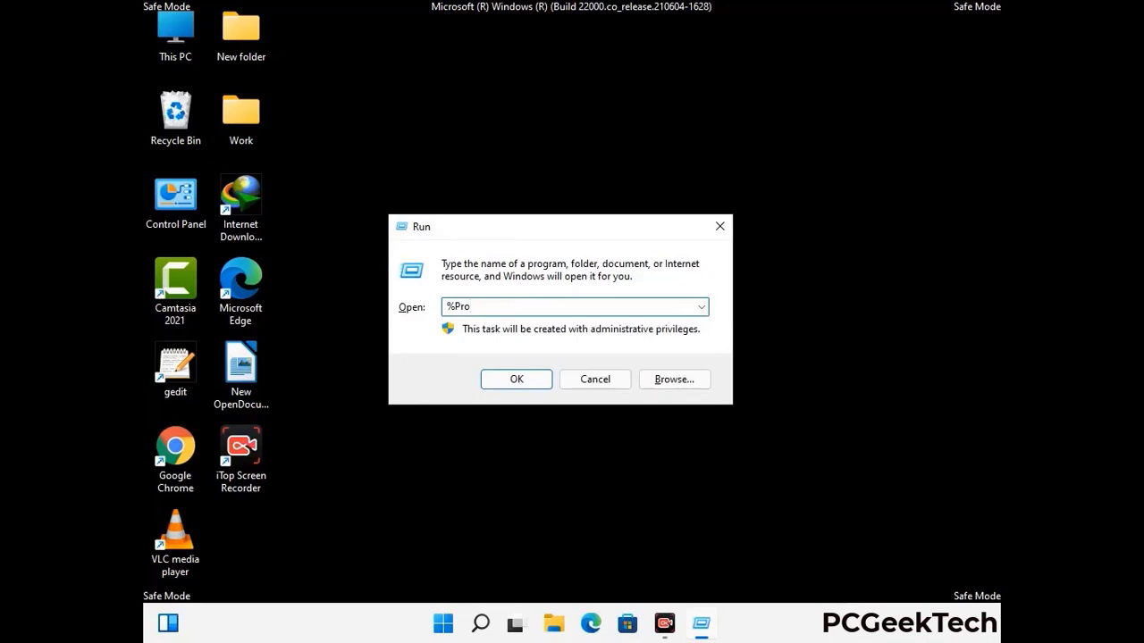
type("gramData%")
key("Return")
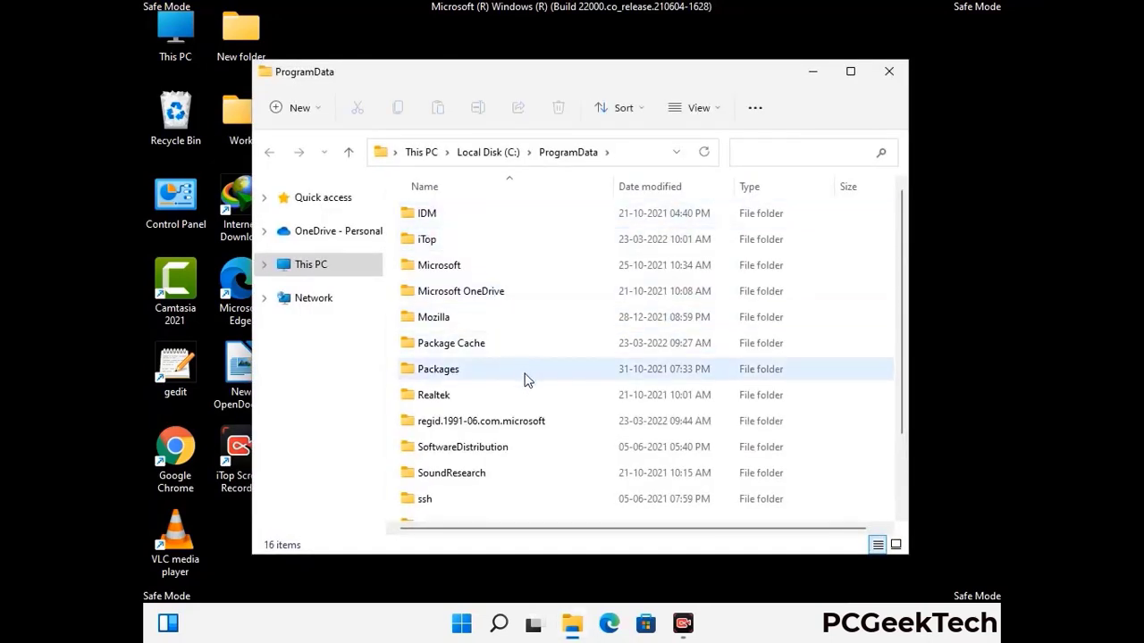
Delete the Mozilla folder from ProgramData and close the window
scroll(525, 377, "down", 2)
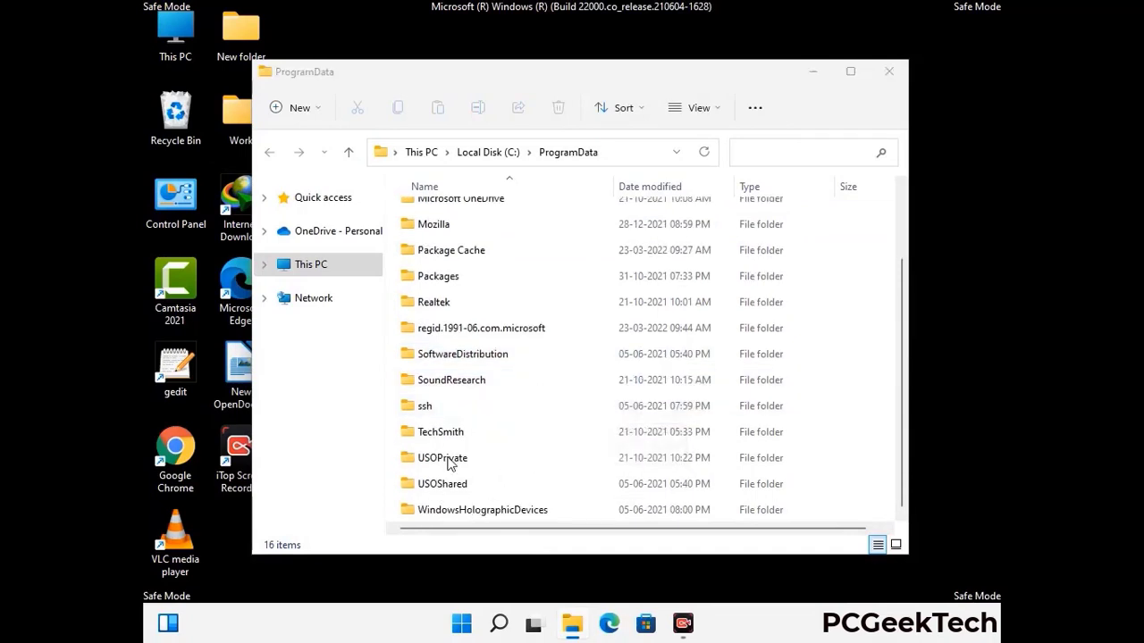
left_click(447, 227)
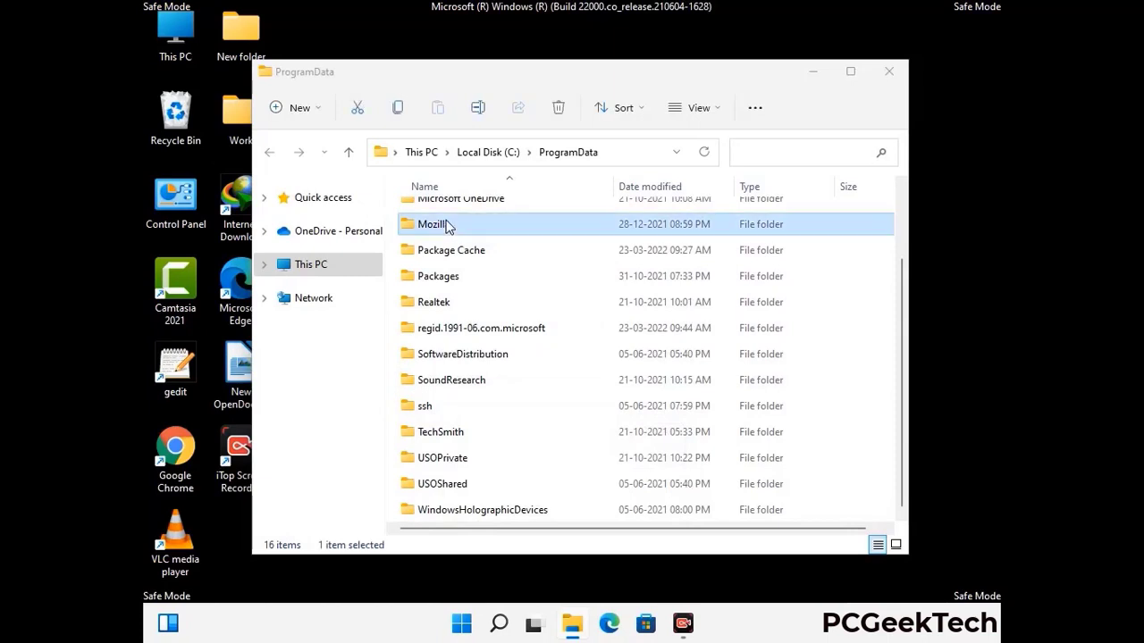
left_click(561, 108)
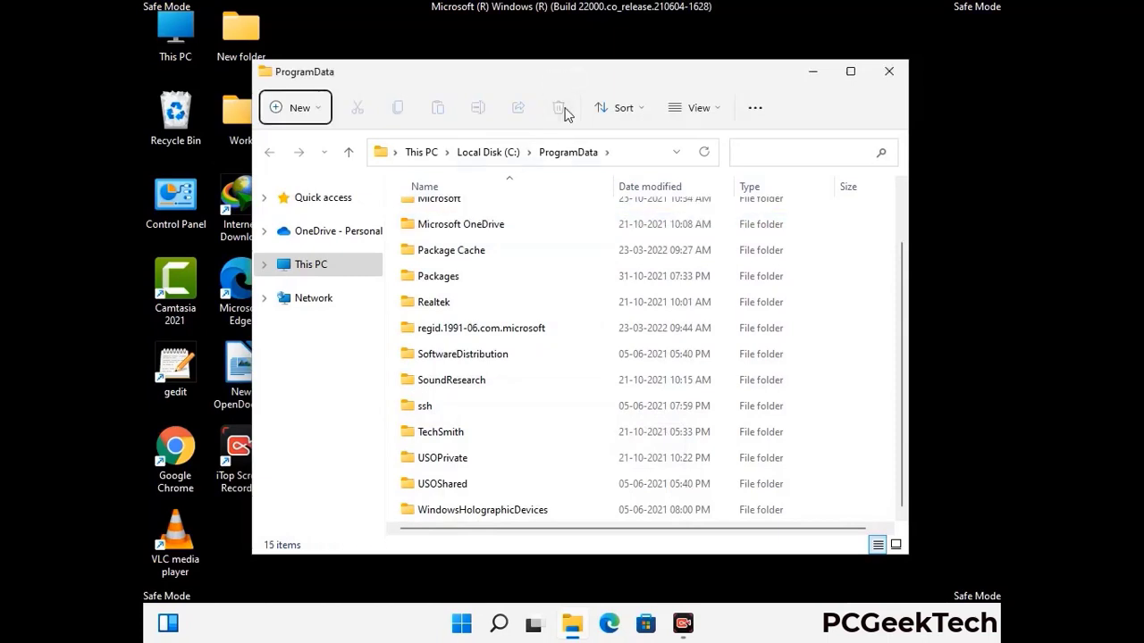
scroll(587, 371, "up", 1)
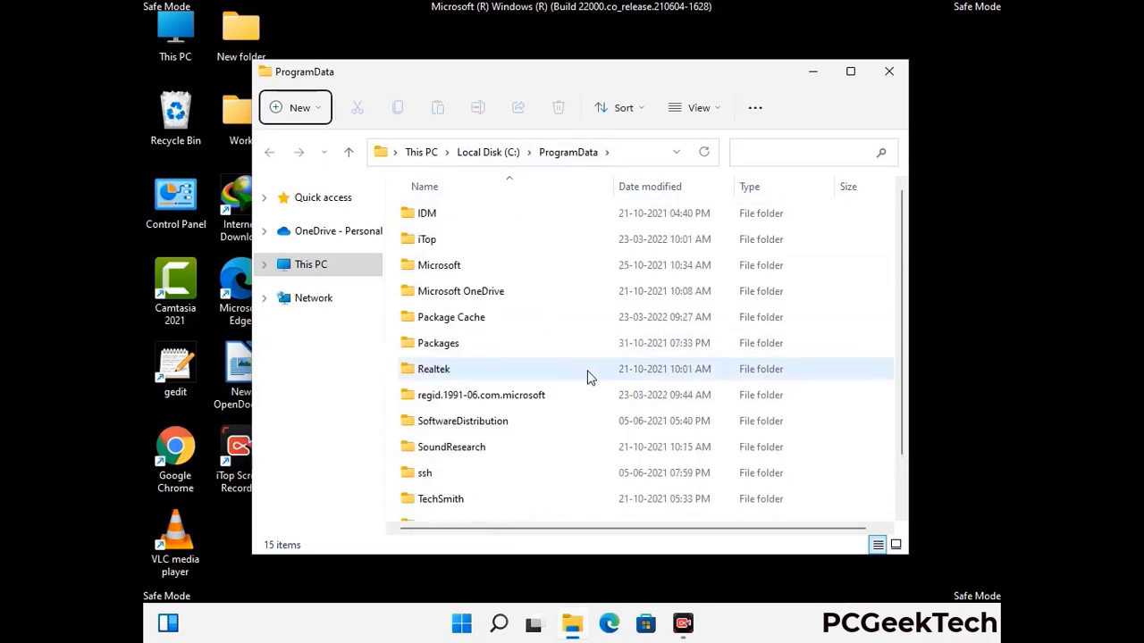
left_click(889, 71)
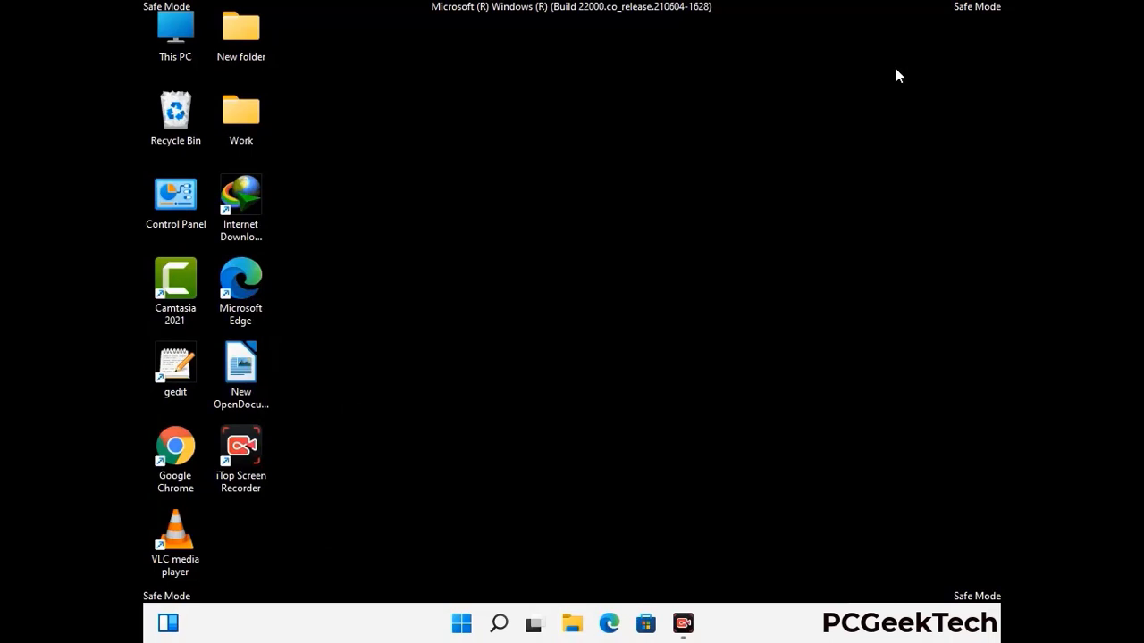
key("super+r")
left_click_drag(373, 416, 597, 232)
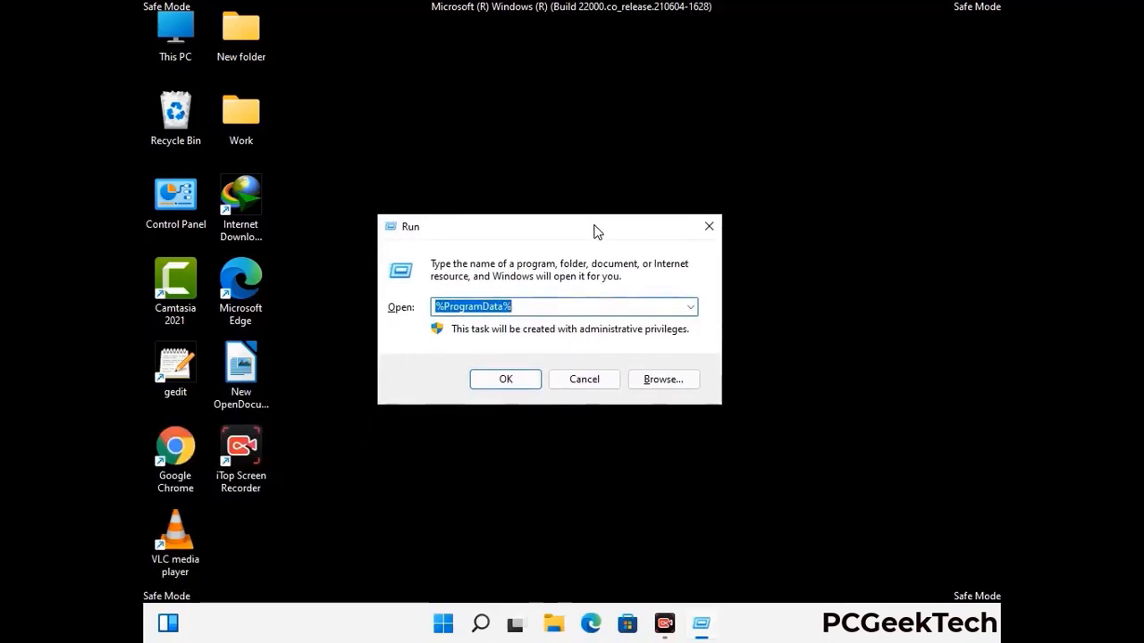
type("%Win")
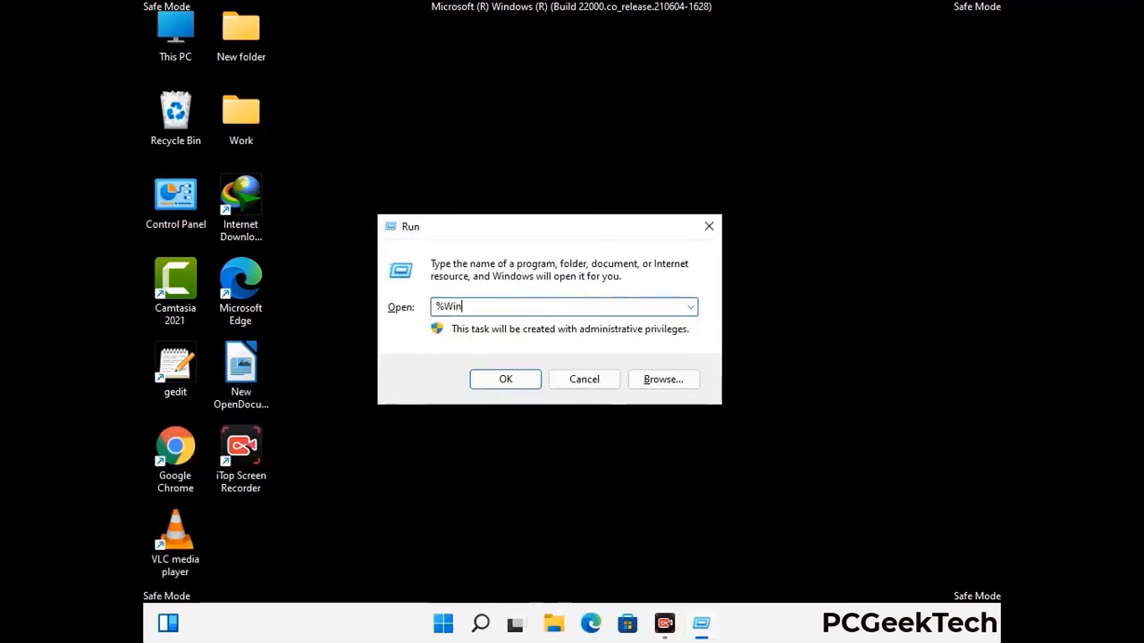
type("Dir%")
key("Return")
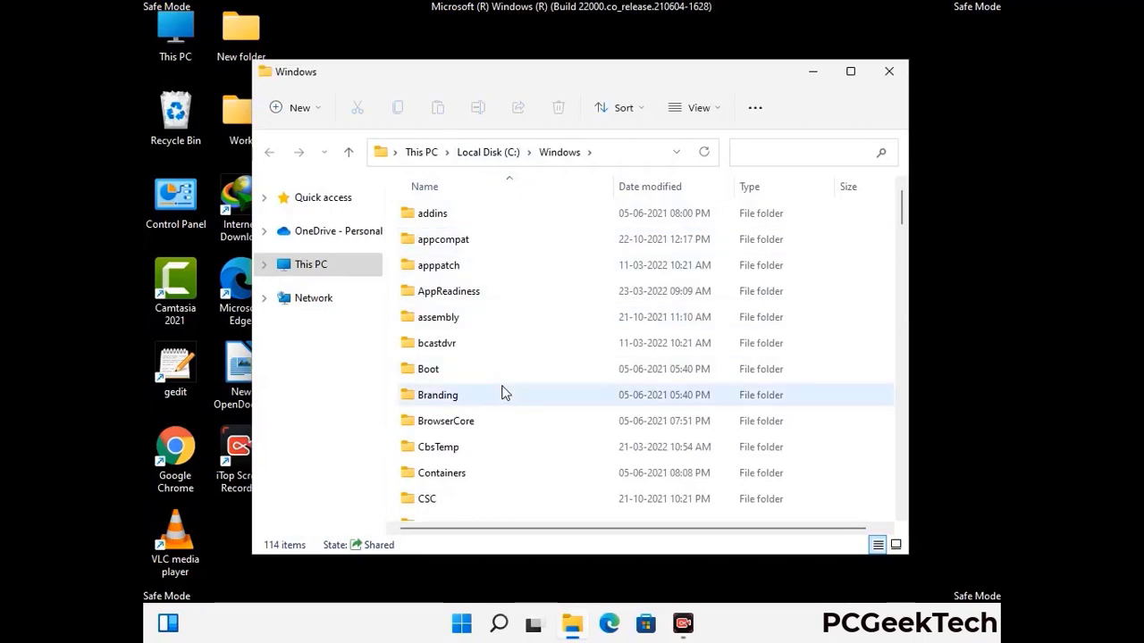
scroll(503, 393, "down", 1)
scroll(503, 394, "down", 2)
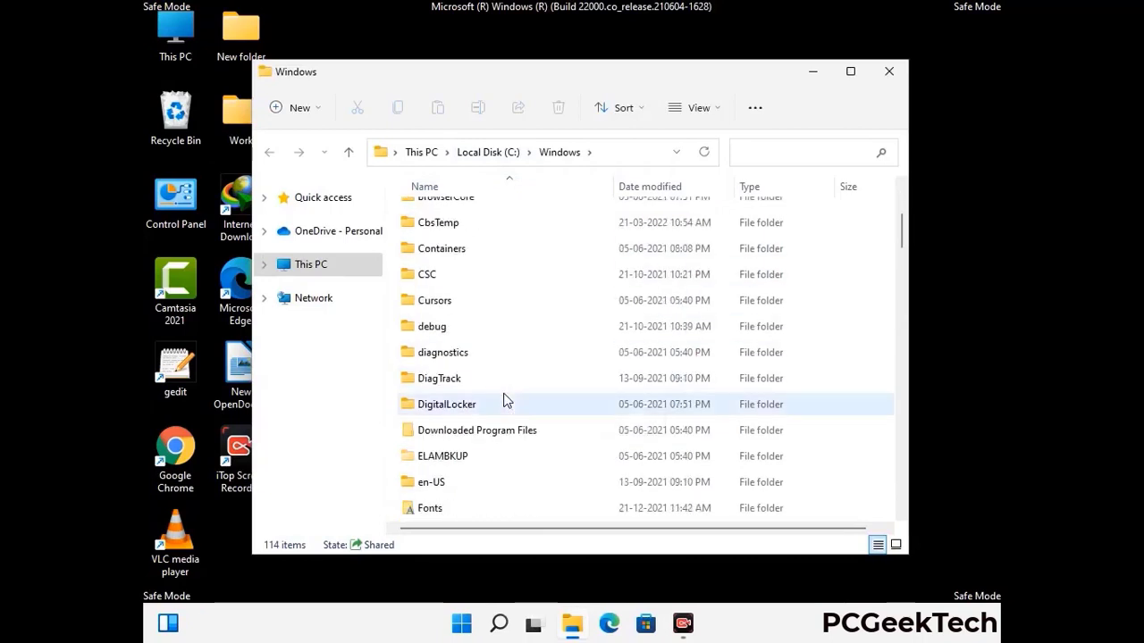
scroll(505, 402, "down", 1)
scroll(503, 402, "down", 5)
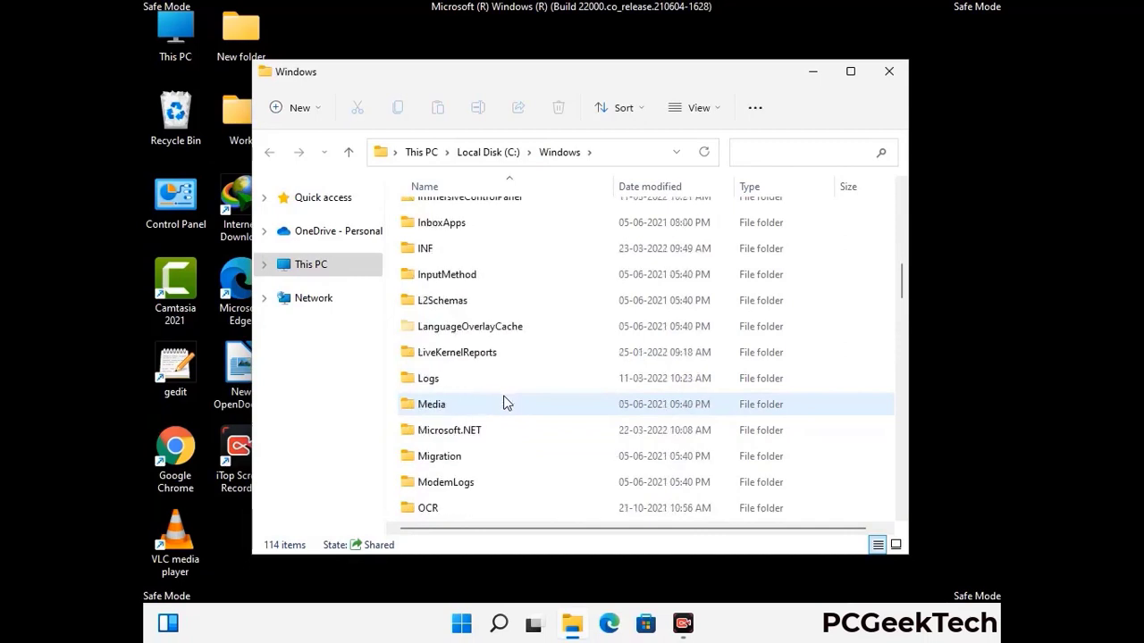
scroll(503, 404, "down", 1)
scroll(503, 403, "down", 8)
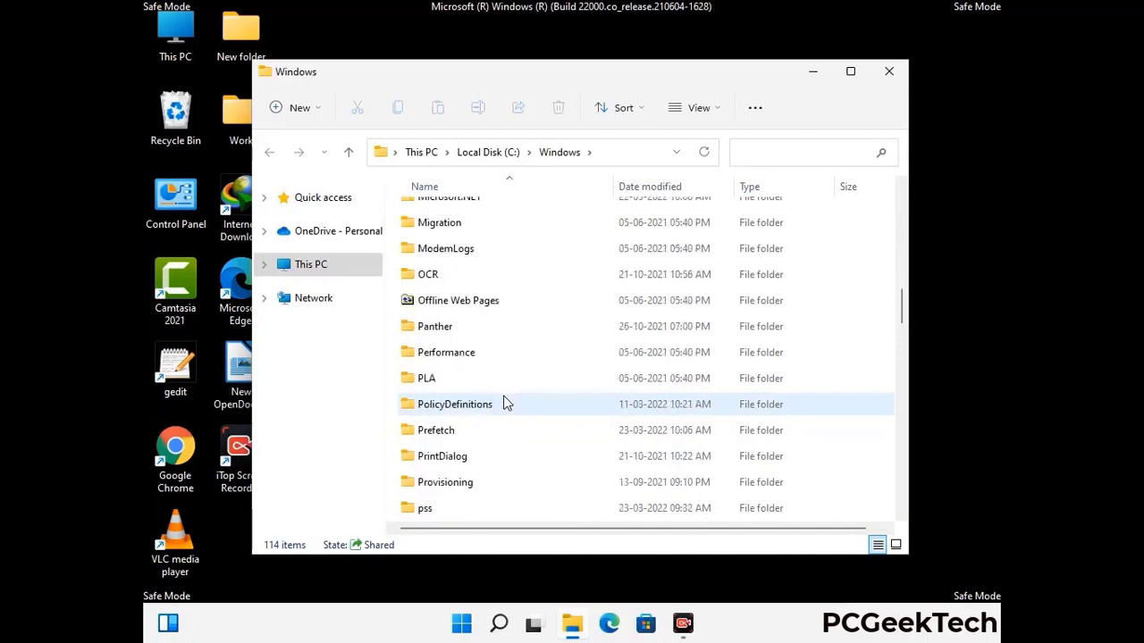
scroll(503, 404, "down", 6)
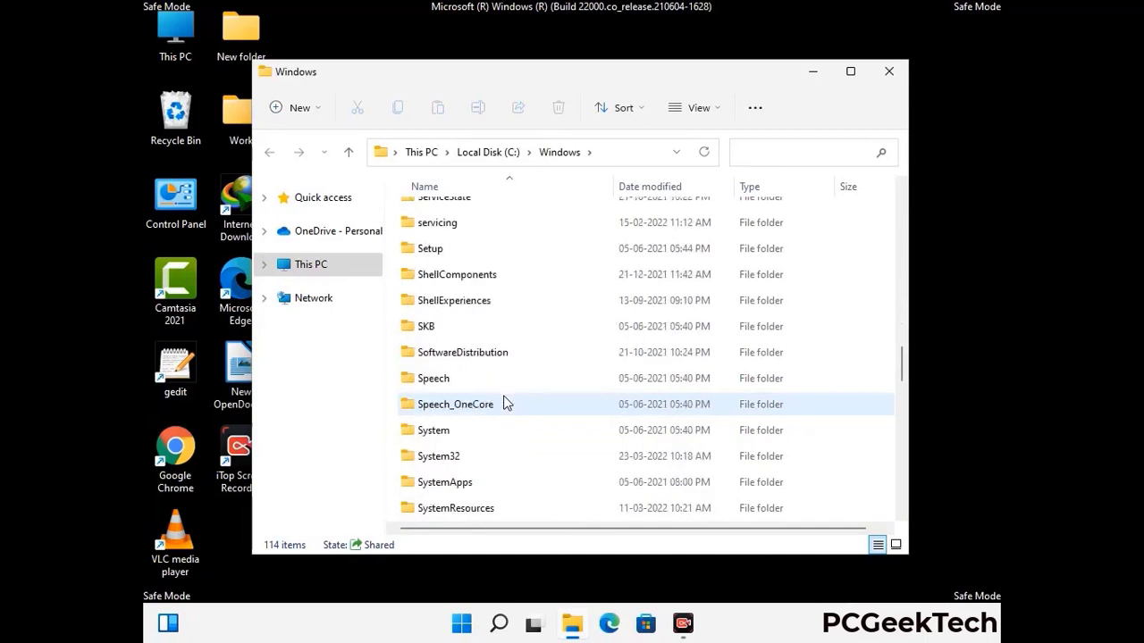
scroll(503, 404, "down", 2)
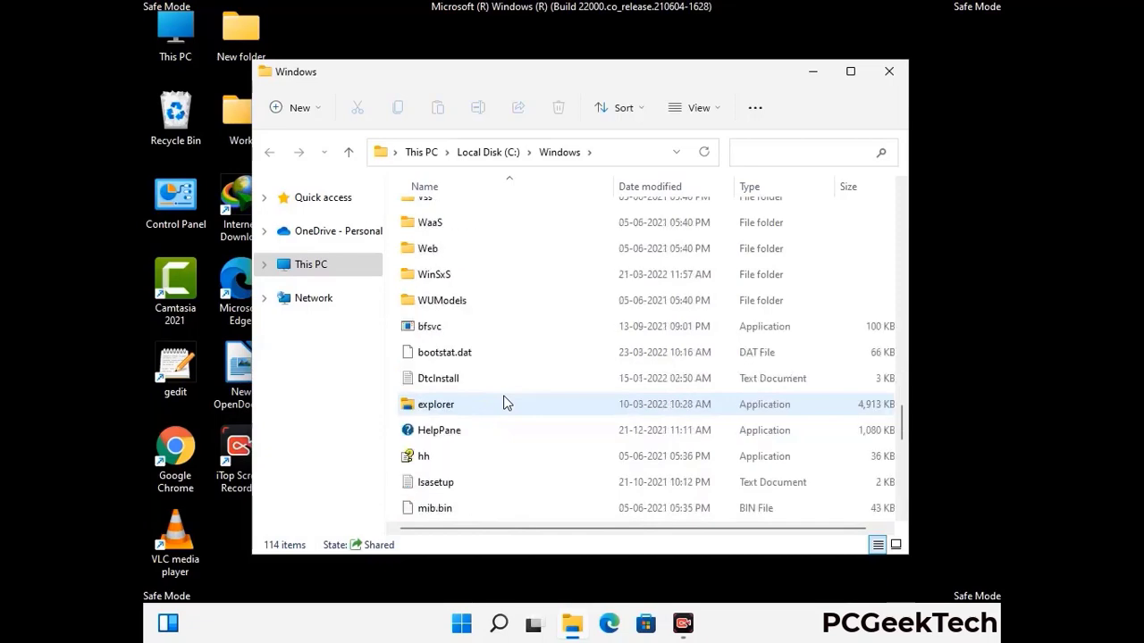
scroll(503, 404, "down", 8)
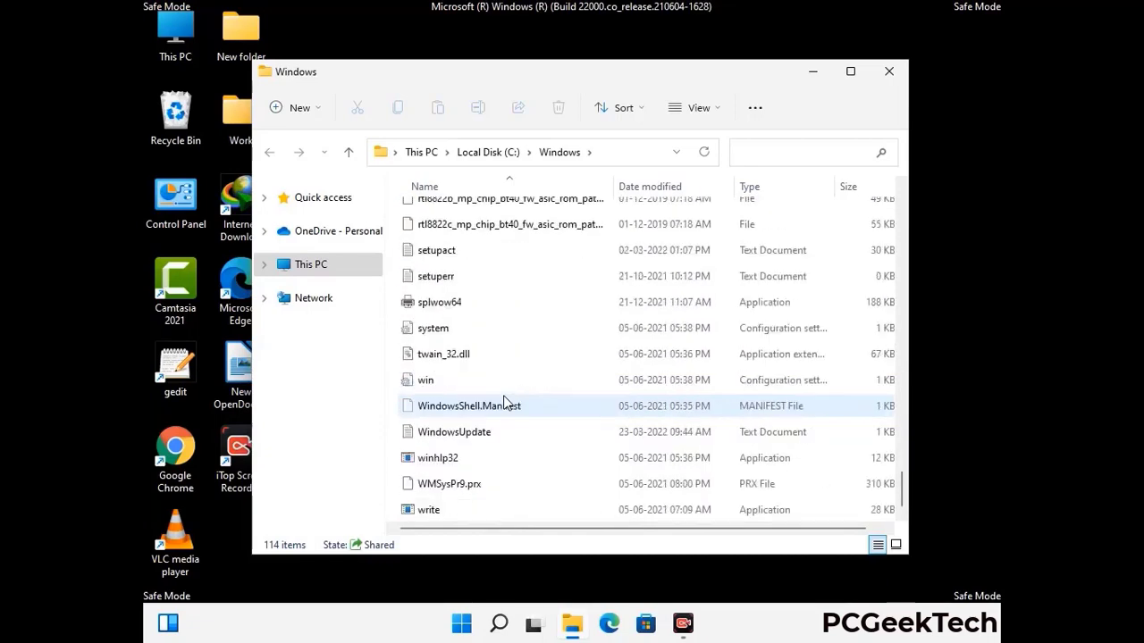
scroll(503, 404, "up", 9)
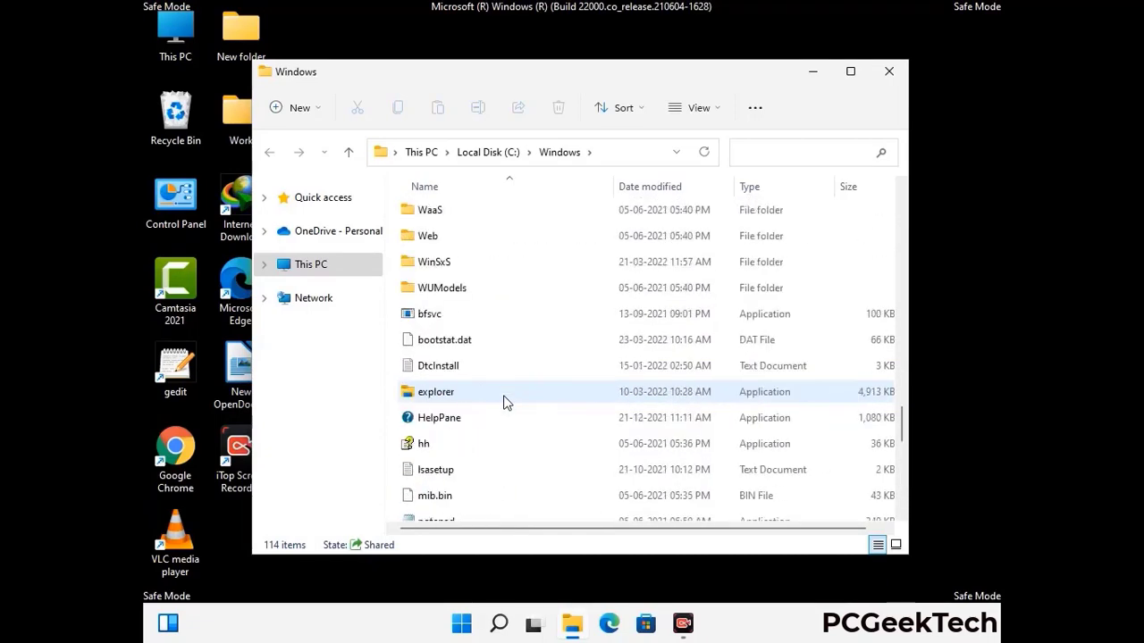
scroll(503, 404, "up", 4)
scroll(503, 404, "up", 3)
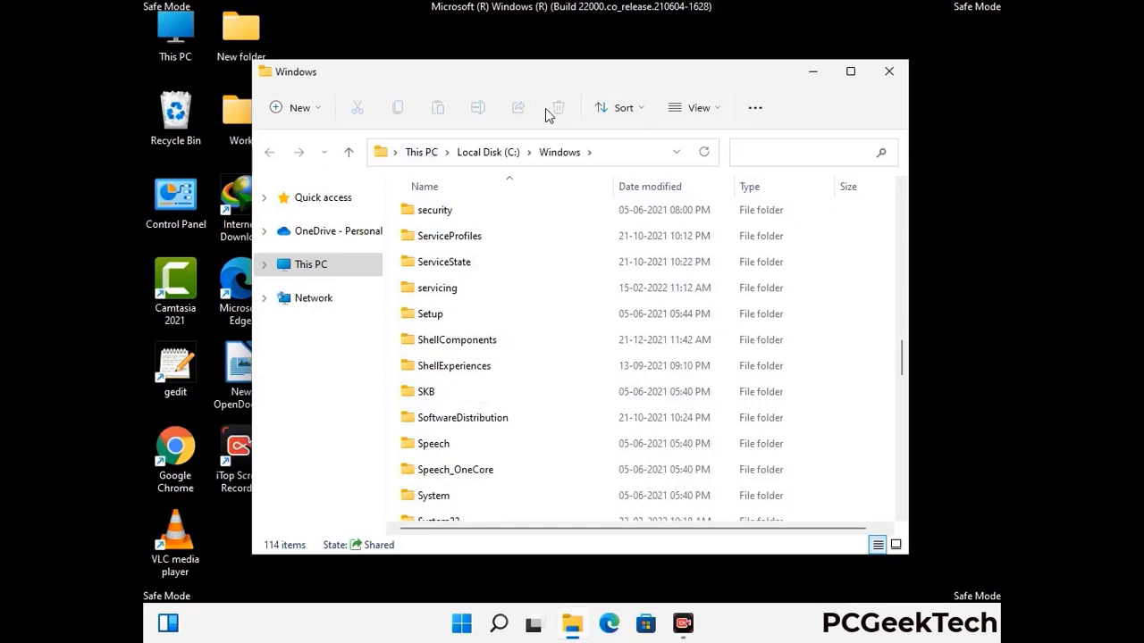
left_click(891, 71)
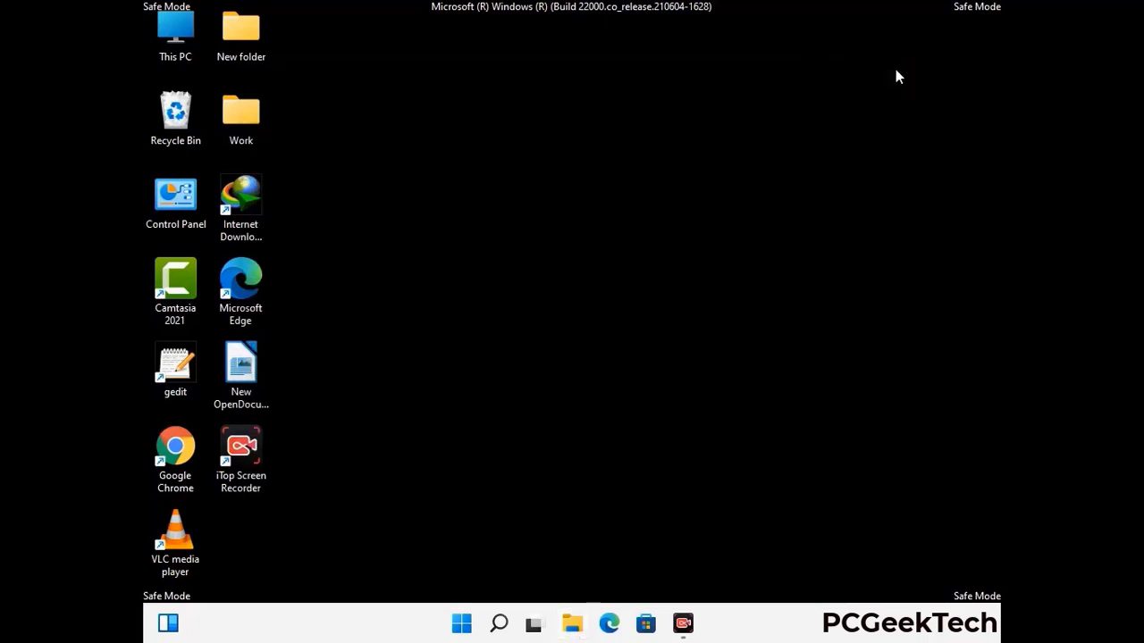
Open the user Temp folder by running %temp%
key("super+r")
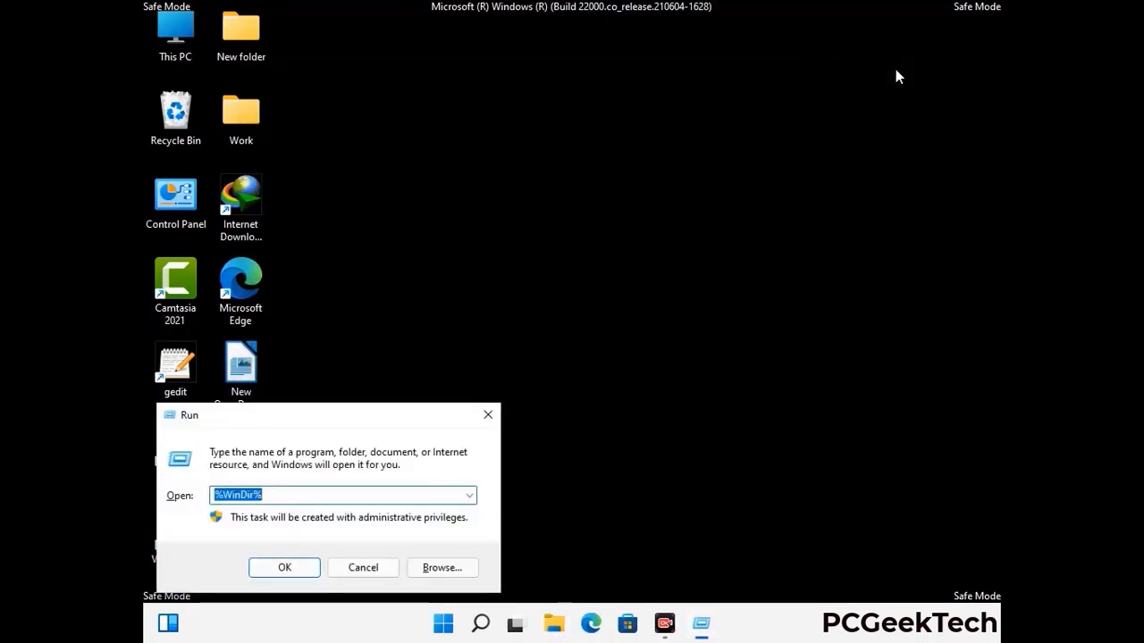
left_click_drag(378, 417, 648, 151)
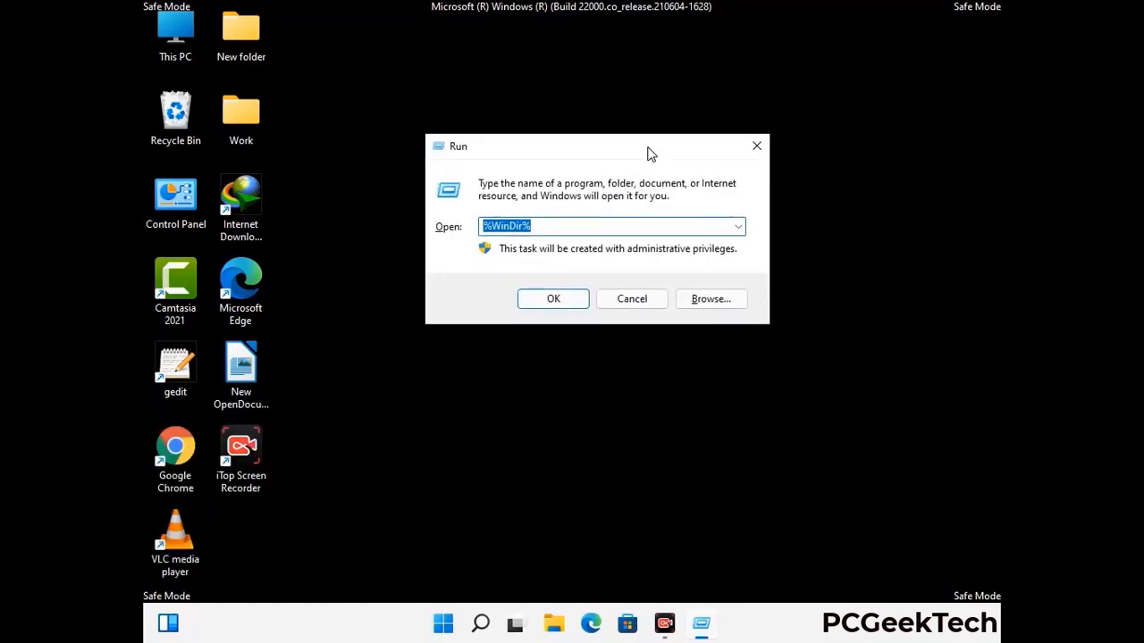
type("%temp")
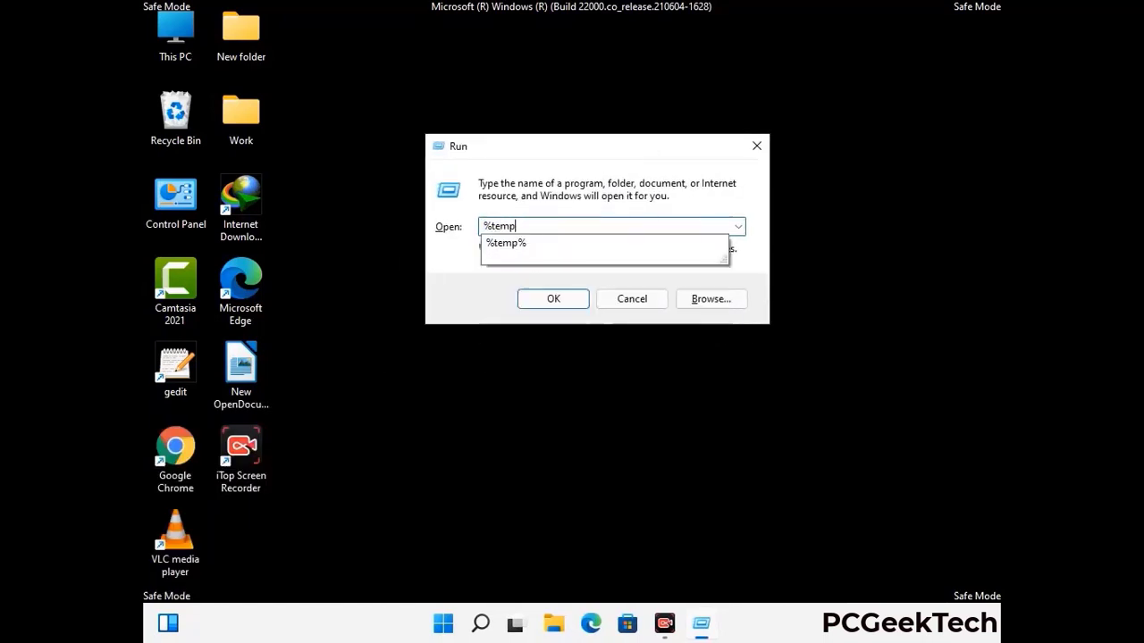
type("%")
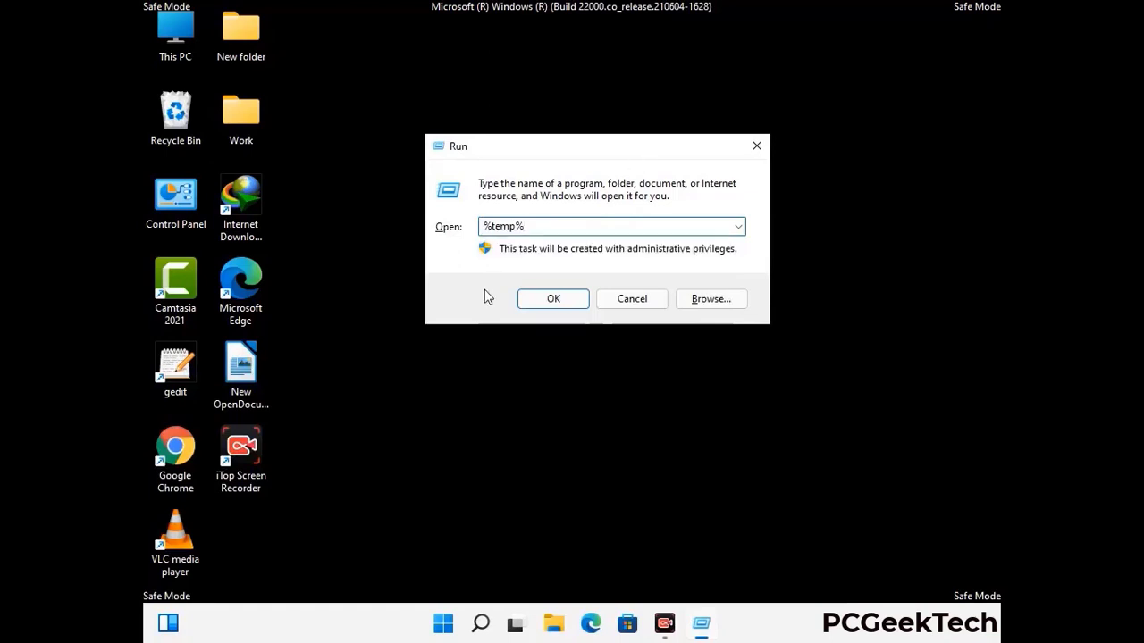
left_click(571, 296)
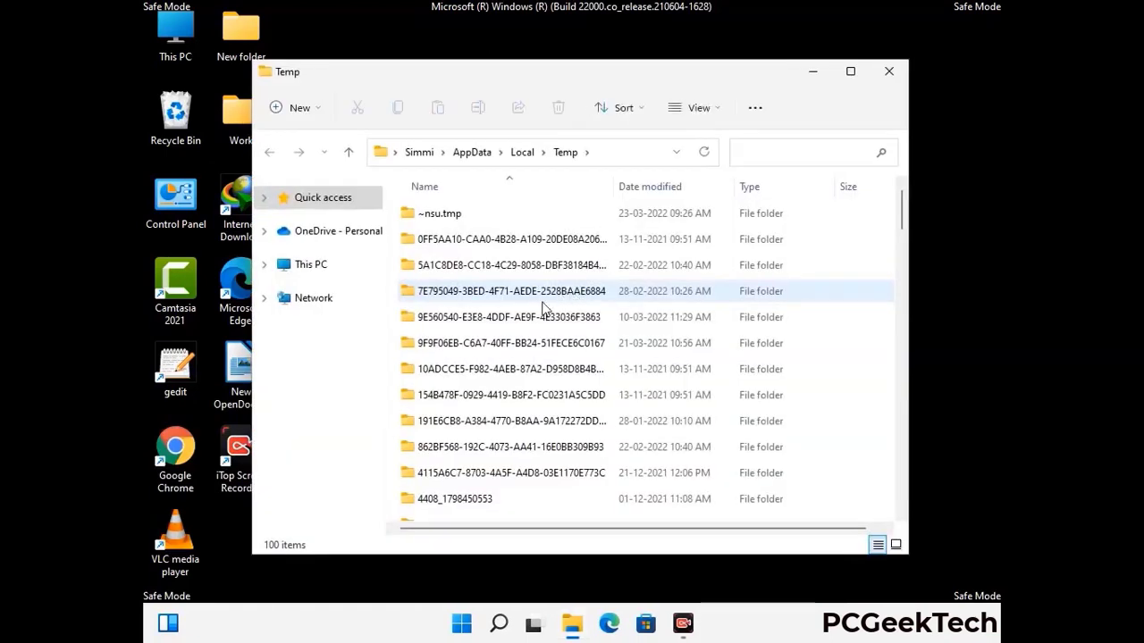
Select and delete all 100 Temp items, then close the folder
left_click(518, 345)
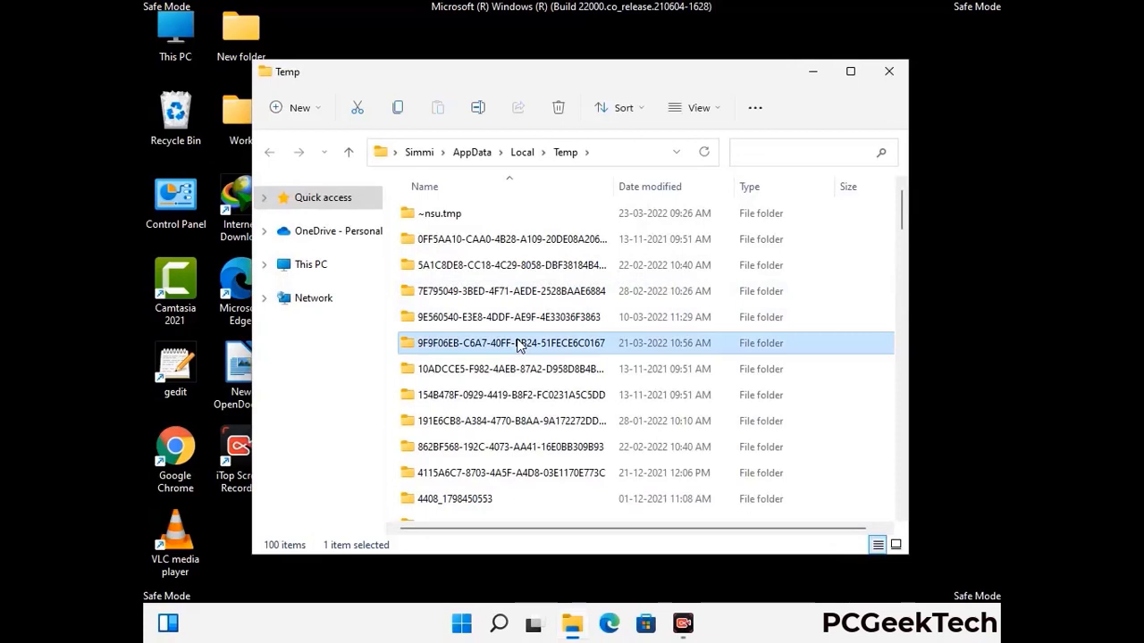
key("ctrl+a")
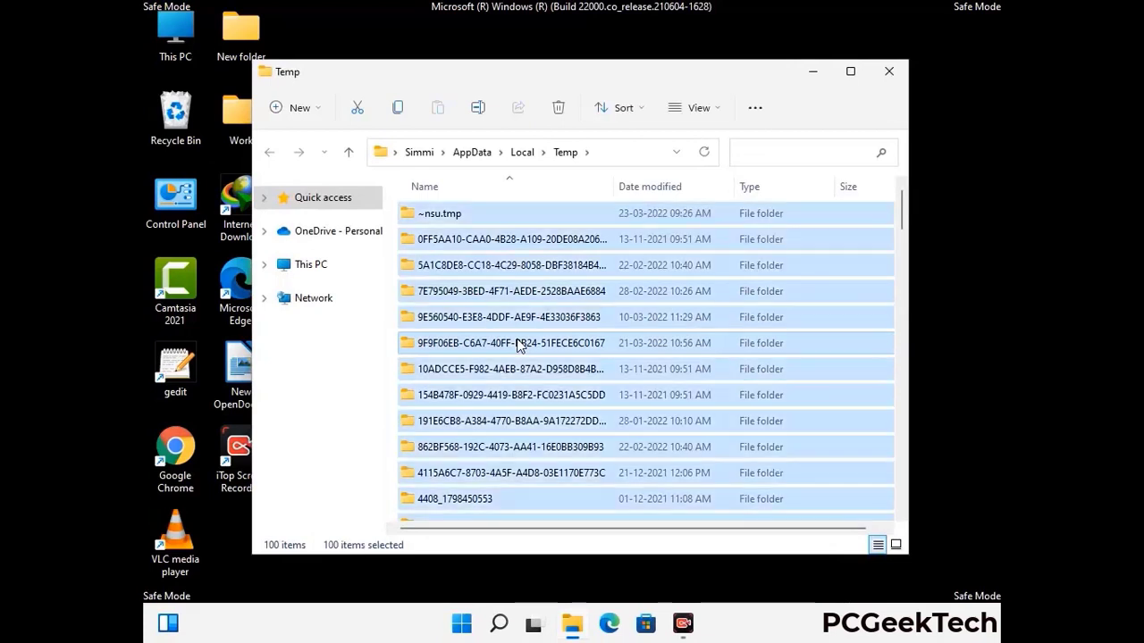
left_click(560, 109)
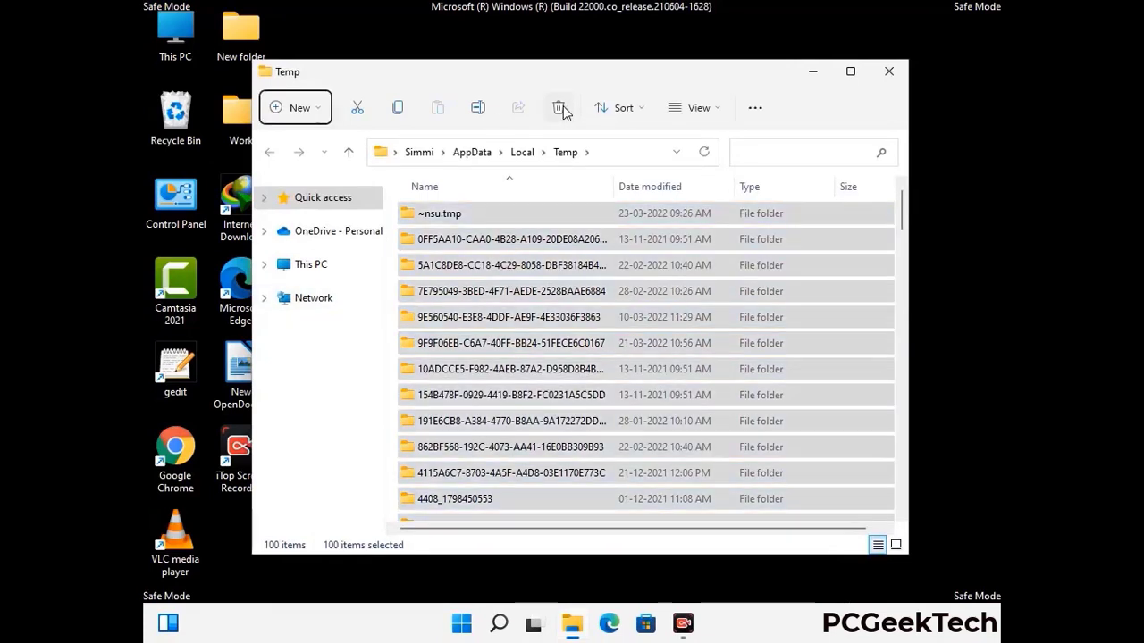
left_click(889, 72)
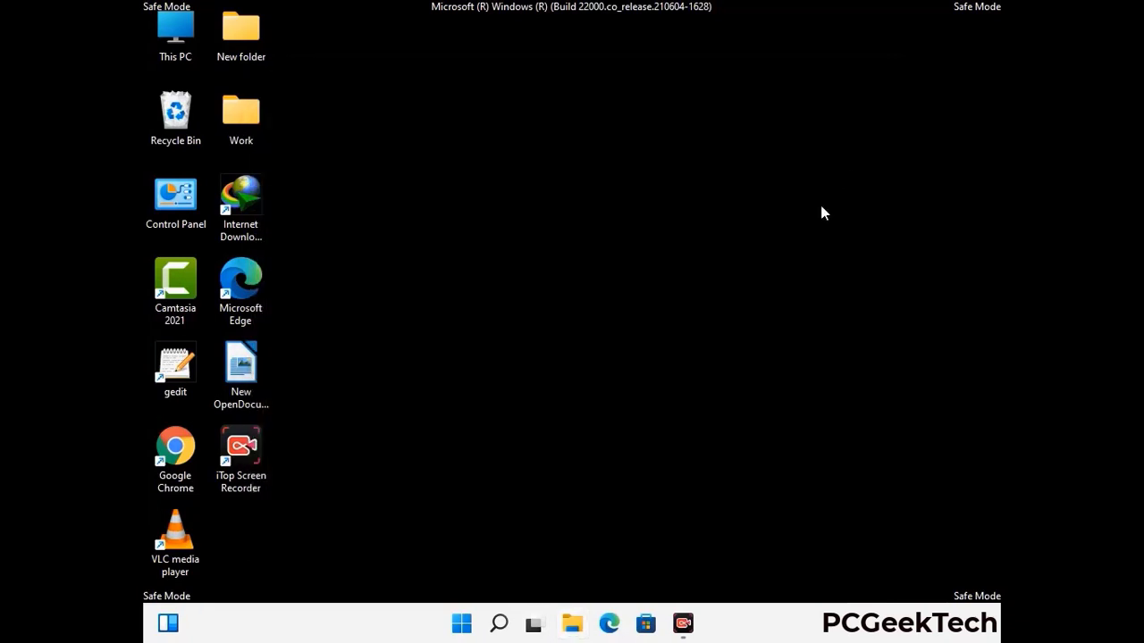
Open C:\Windows\Temp by running temp
key("super+r")
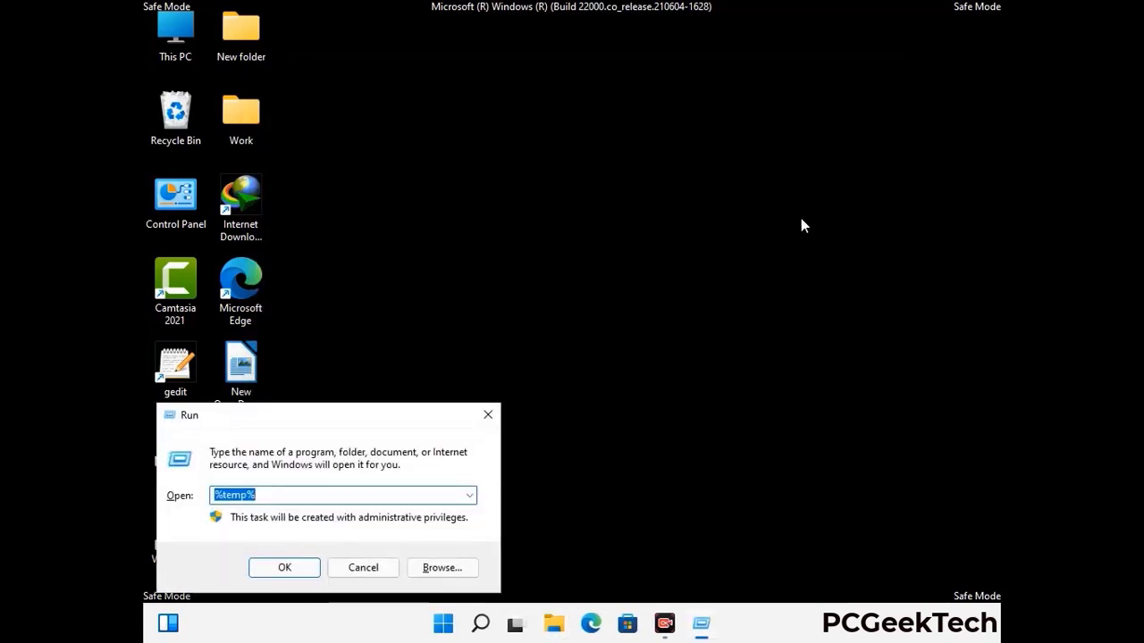
left_click_drag(397, 412, 653, 166)
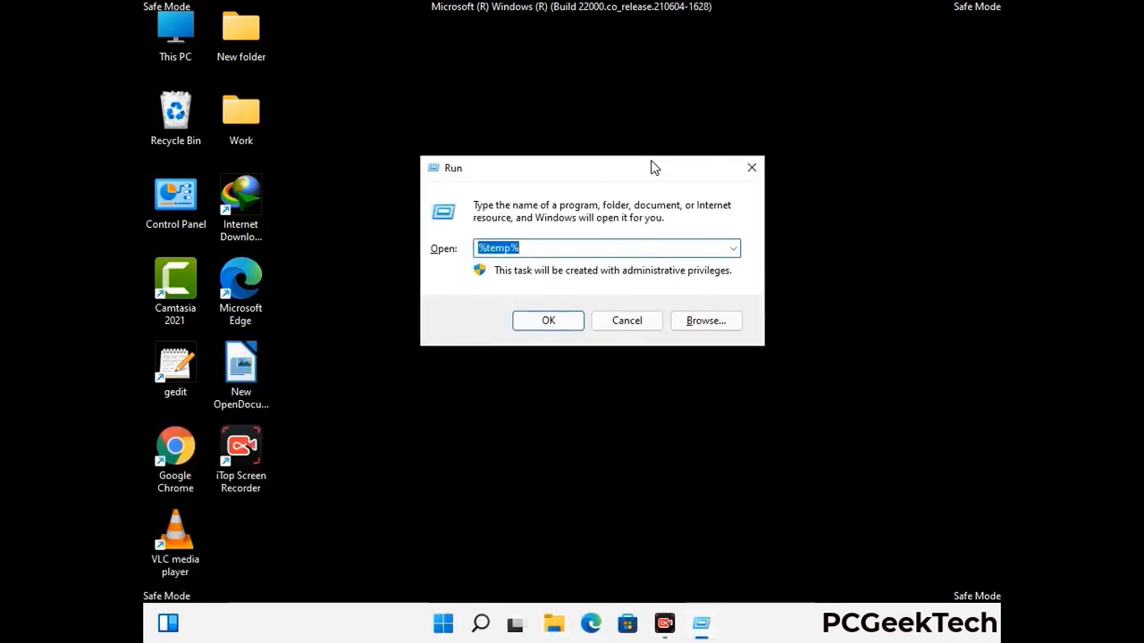
type("temp")
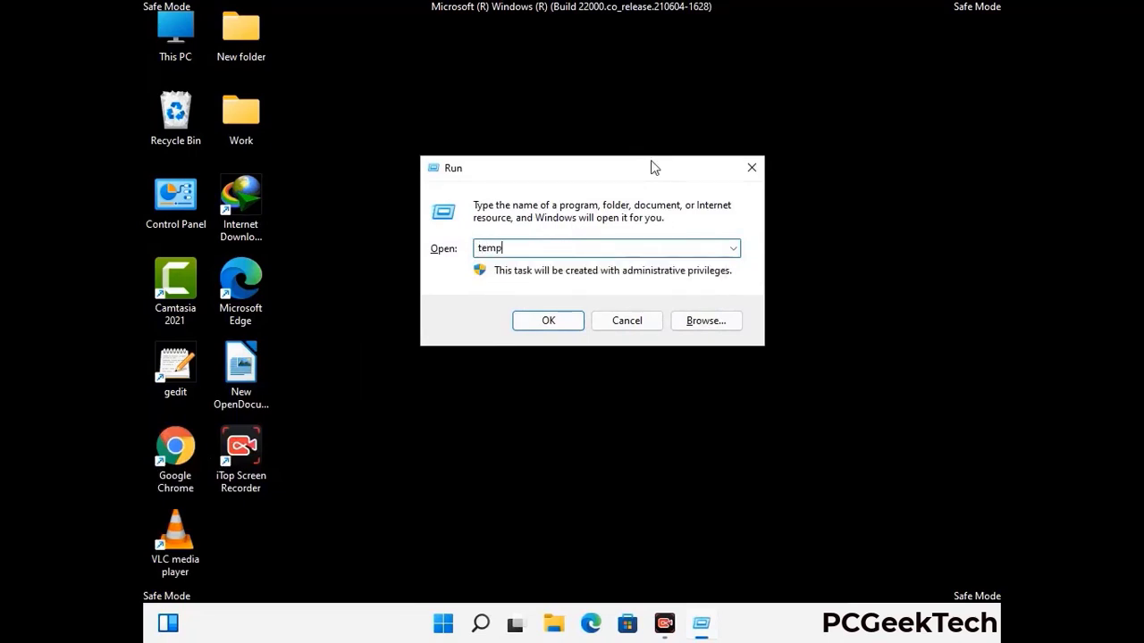
key("Return")
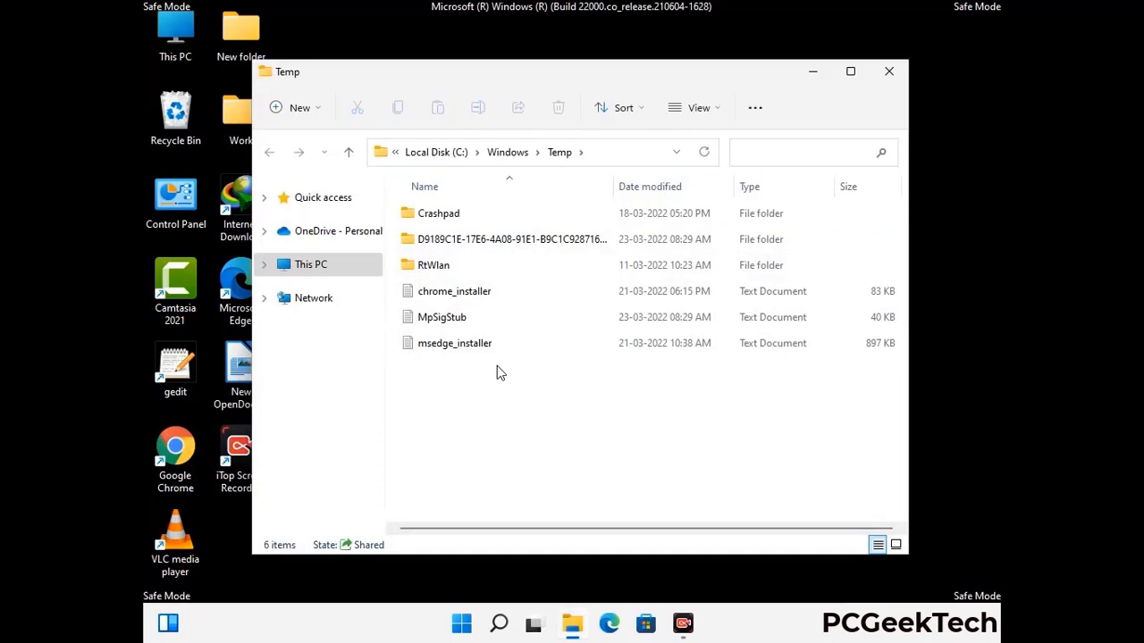
Delete all six items in Windows Temp and close the window
key("ctrl+a")
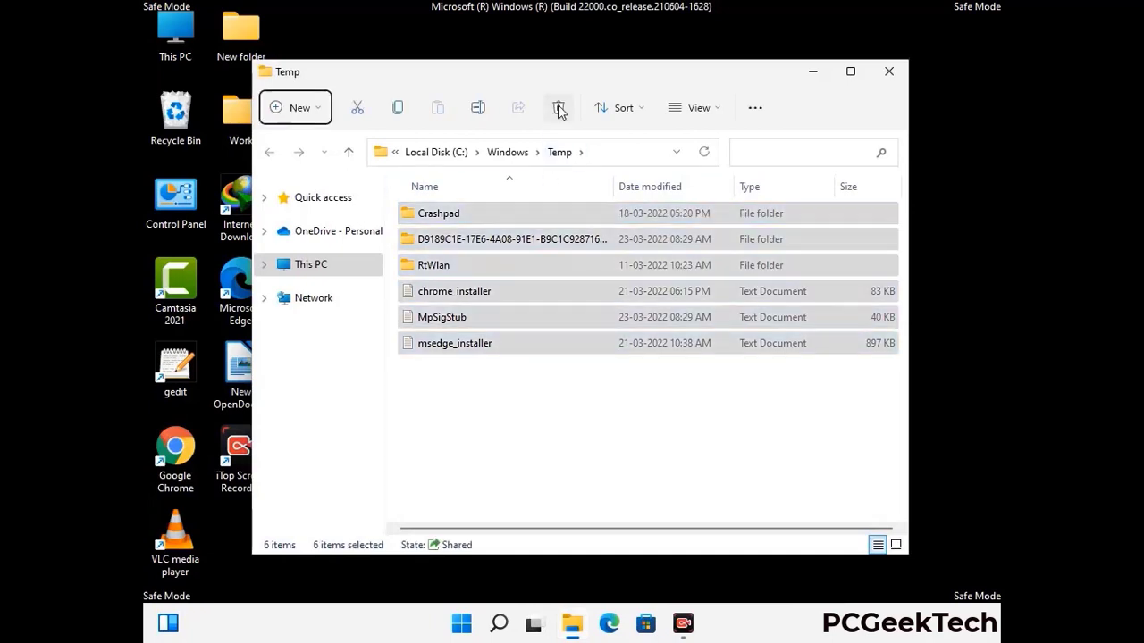
left_click(559, 107)
left_click(890, 74)
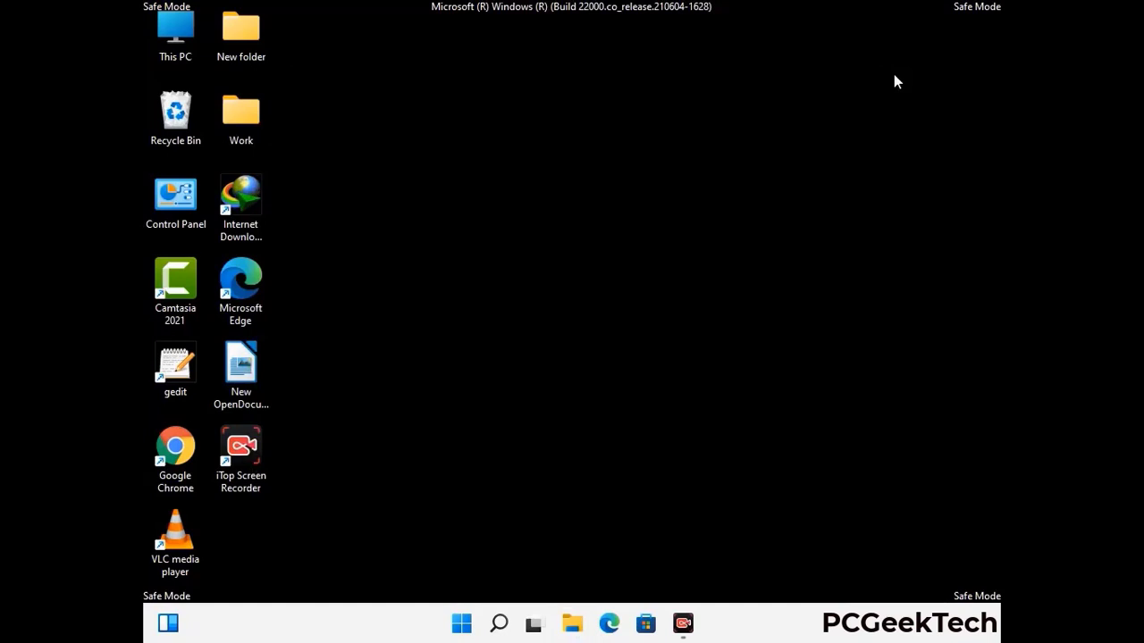
Launch Registry Editor by running regedit from the Run box
key("super+r")
left_click_drag(348, 416, 596, 144)
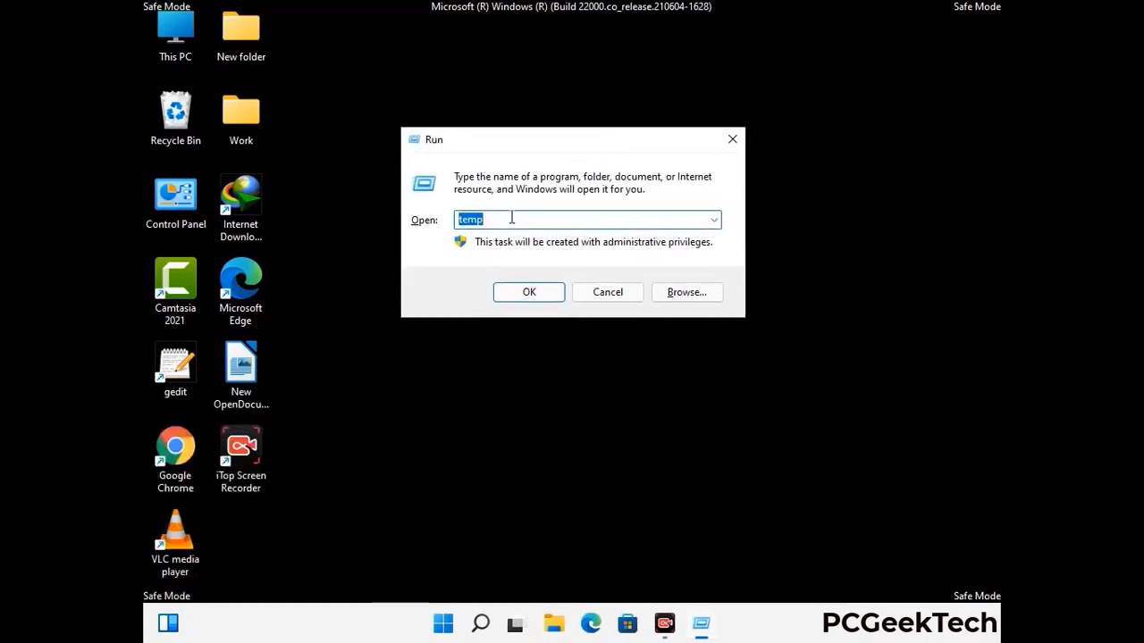
type("regedit")
key("Return")
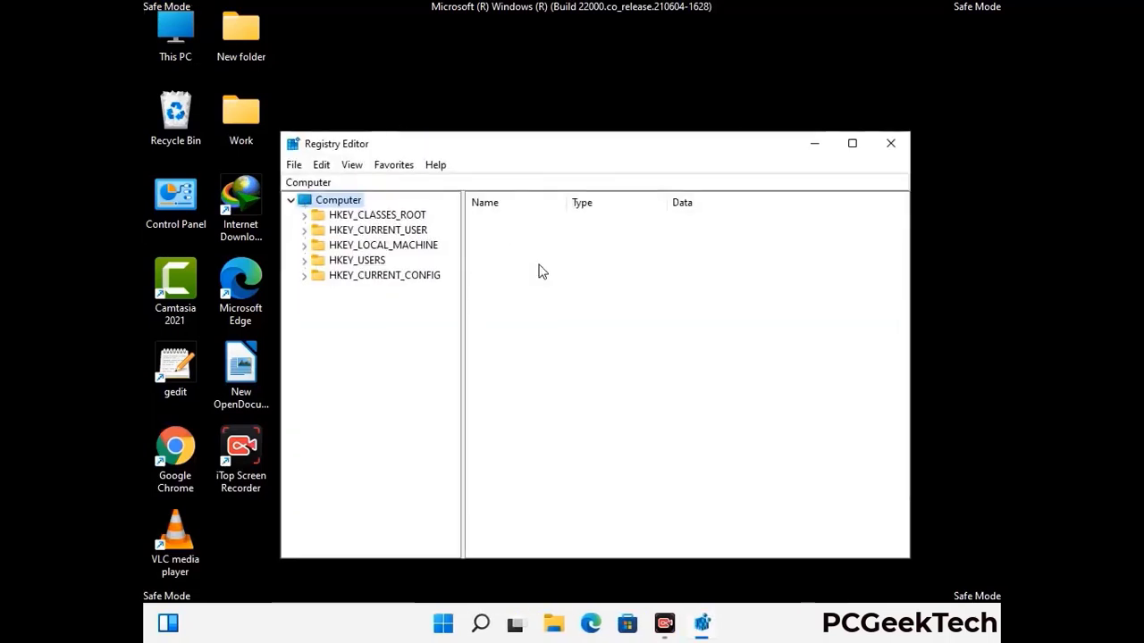
Expand HKEY_CURRENT_USER > Software > Microsoft in the left tree
left_click(382, 245)
left_click(303, 230)
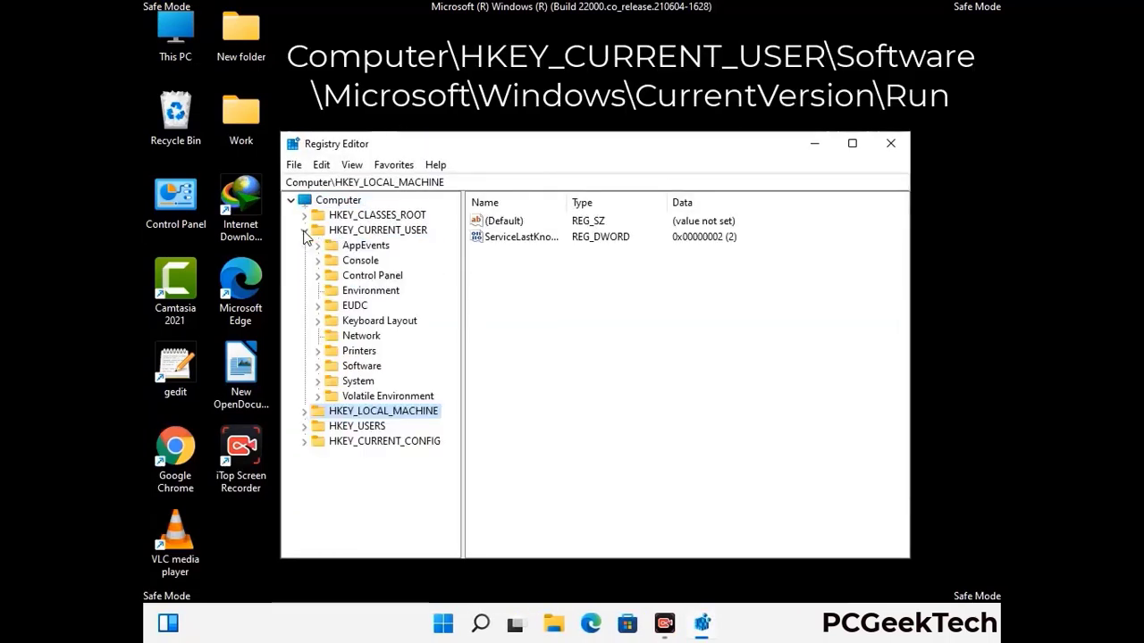
left_click(356, 369)
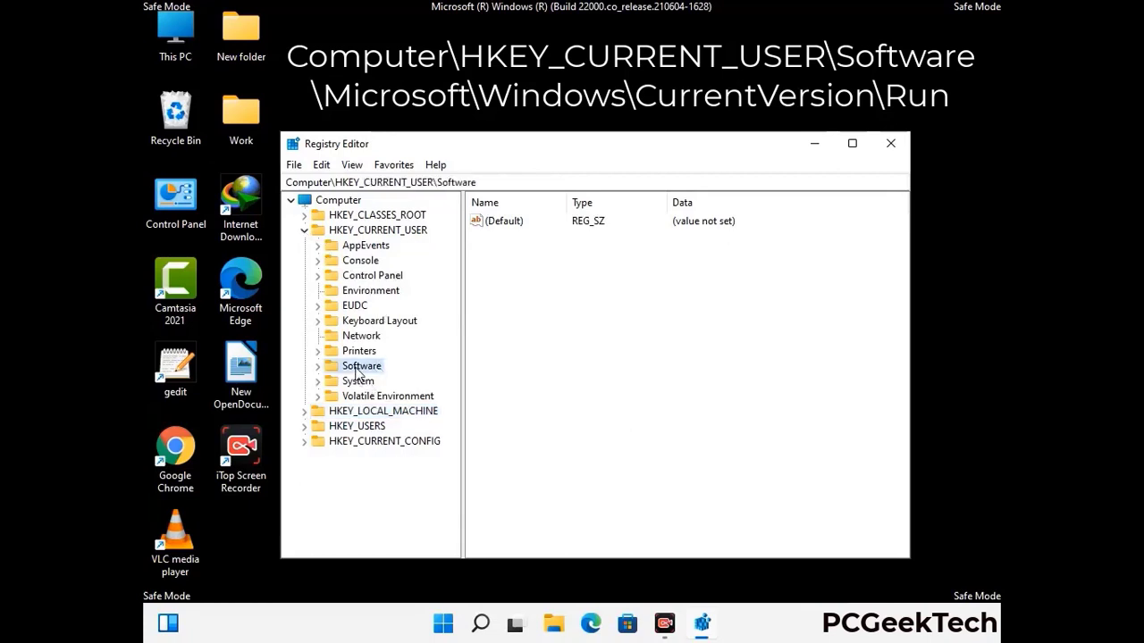
left_click(318, 368)
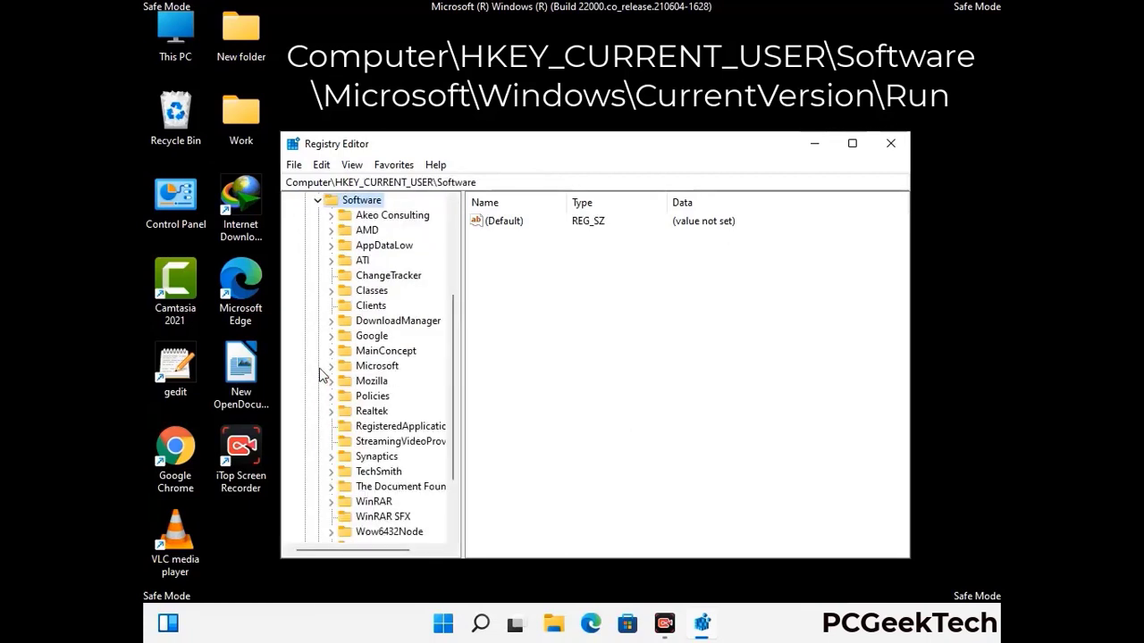
double_click(373, 368)
Expand Windows > CurrentVersion under Microsoft to reveal the Run subkey
scroll(413, 391, "down", 2)
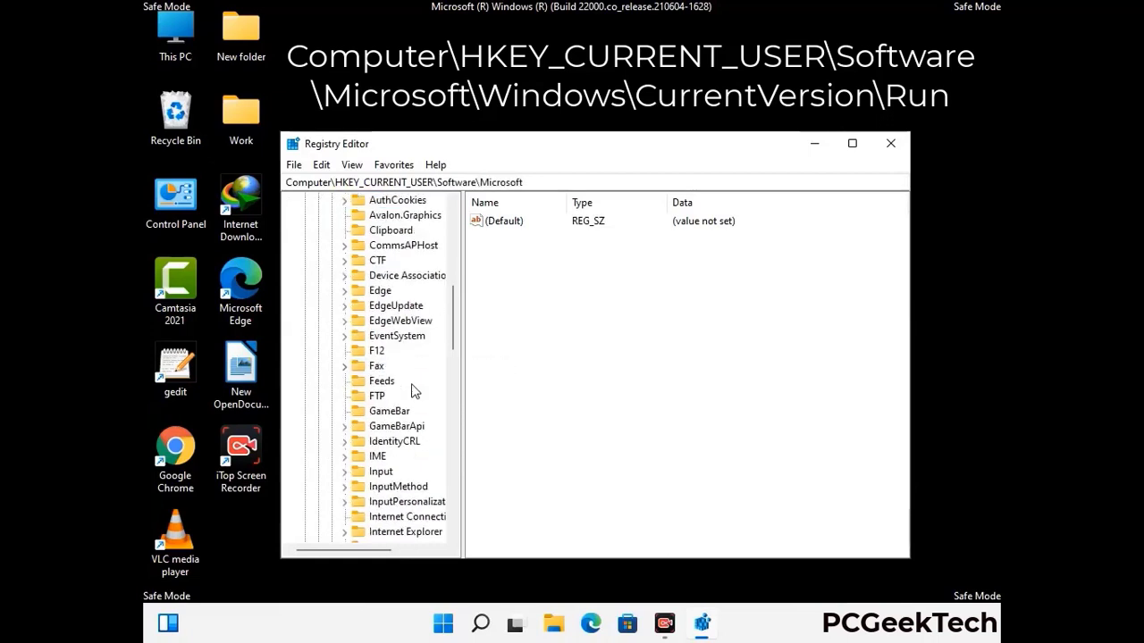
scroll(413, 390, "down", 2)
scroll(413, 391, "down", 1)
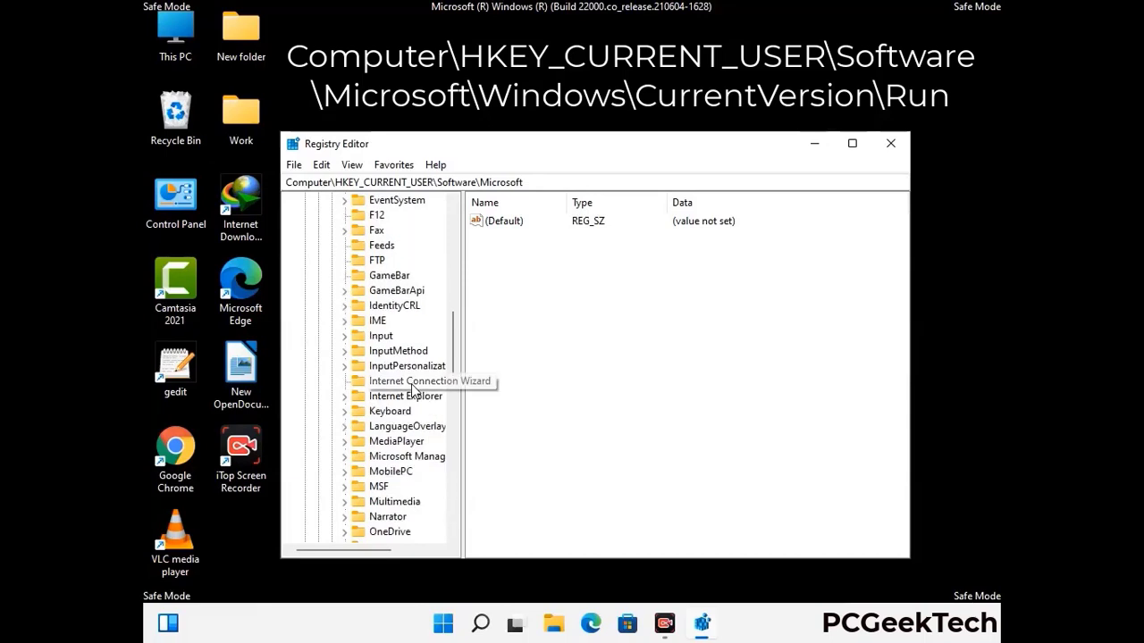
scroll(413, 391, "down", 2)
scroll(412, 391, "down", 7)
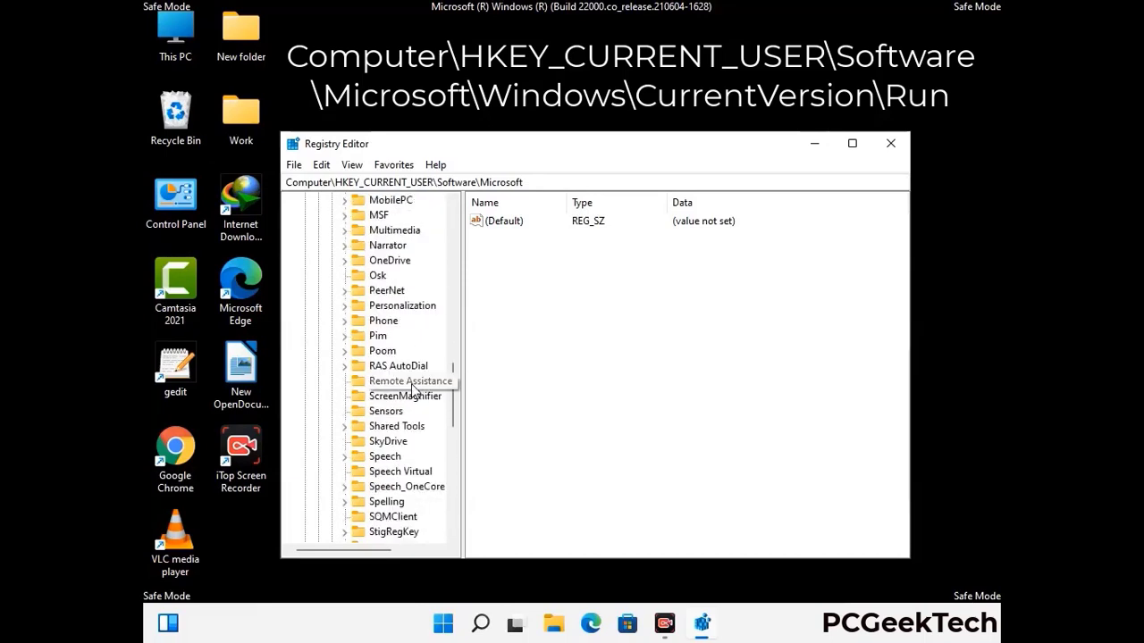
scroll(413, 390, "down", 2)
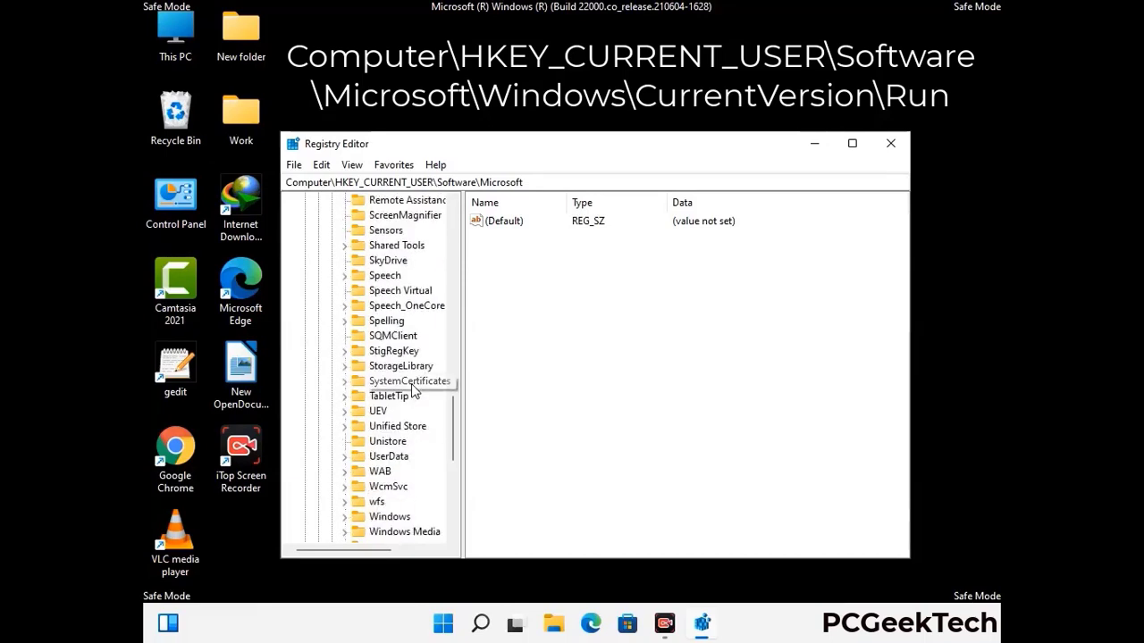
scroll(413, 391, "down", 1)
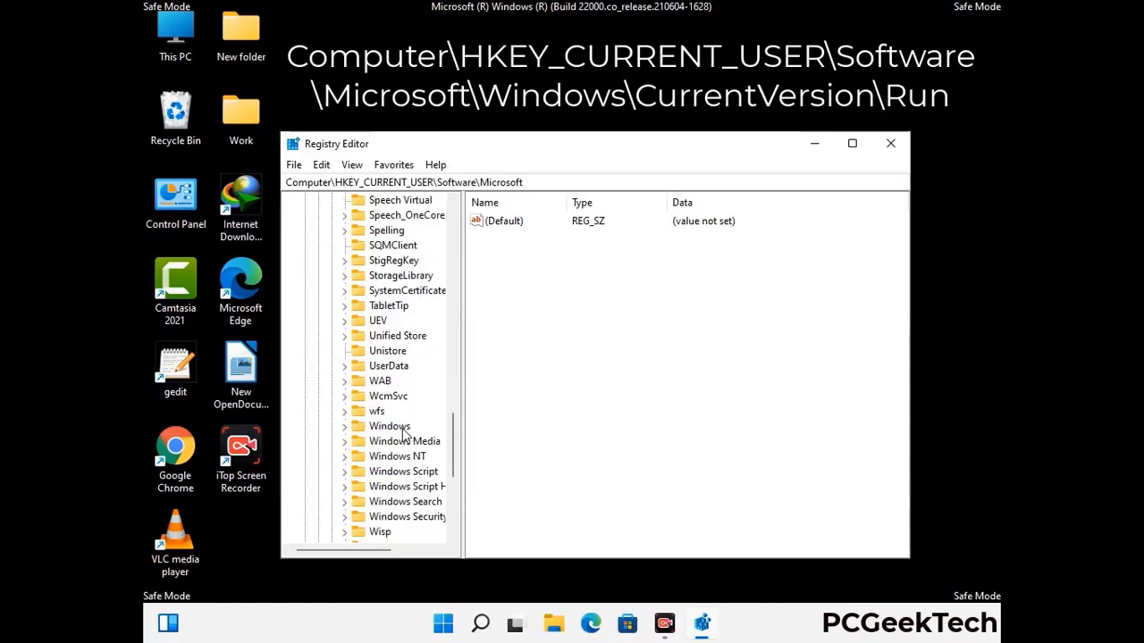
double_click(407, 426)
double_click(415, 413)
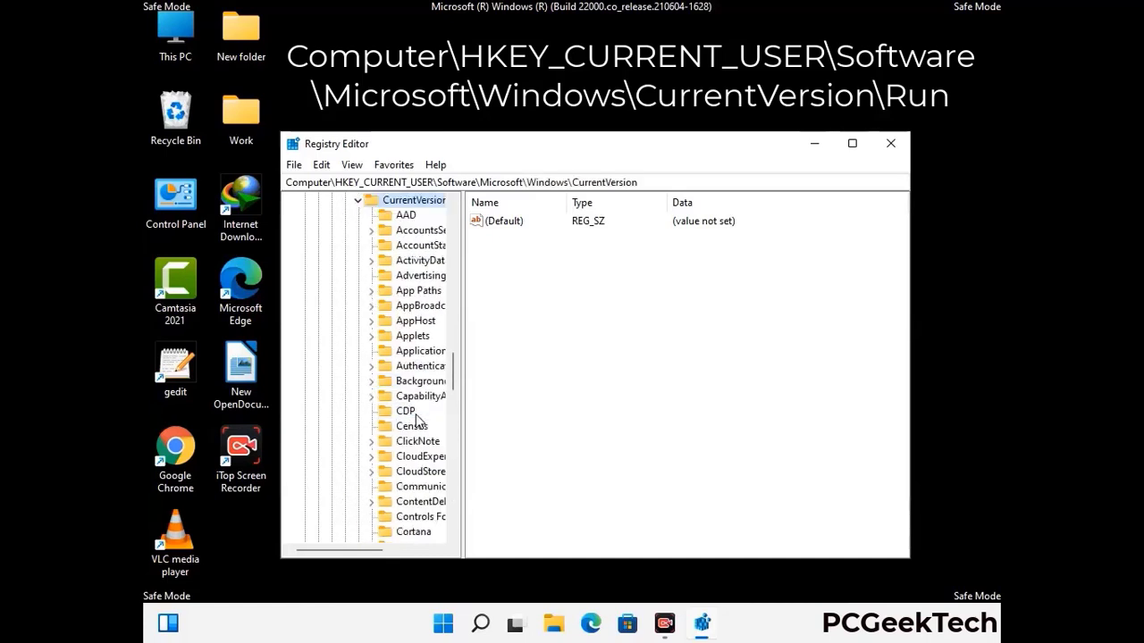
scroll(407, 386, "down", 5)
scroll(408, 388, "down", 3)
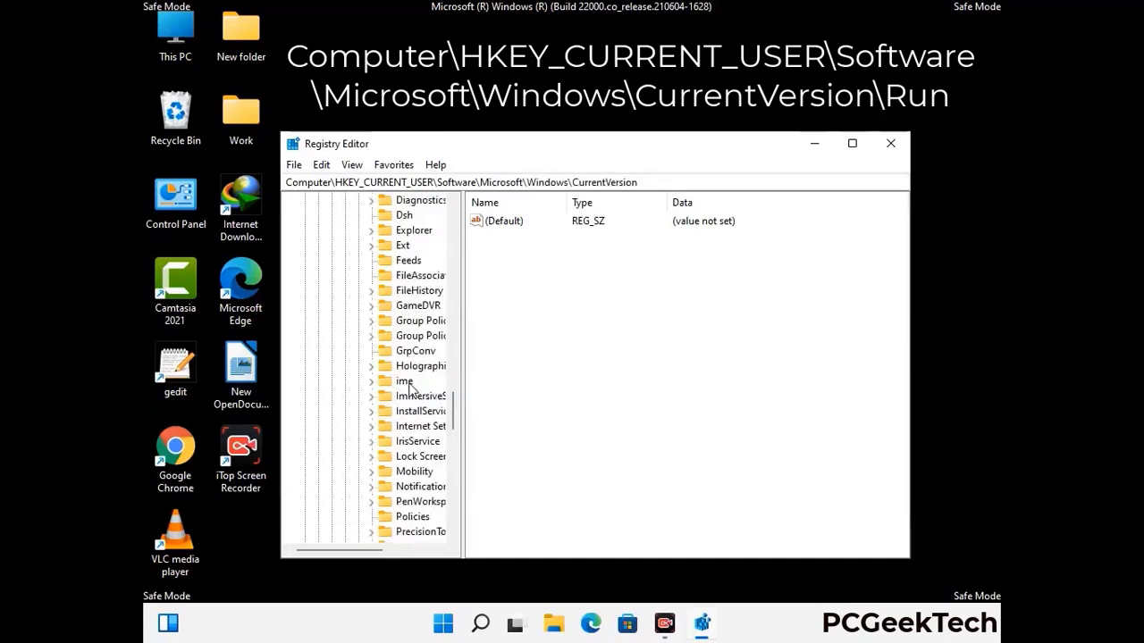
scroll(409, 389, "down", 1)
scroll(409, 386, "down", 3)
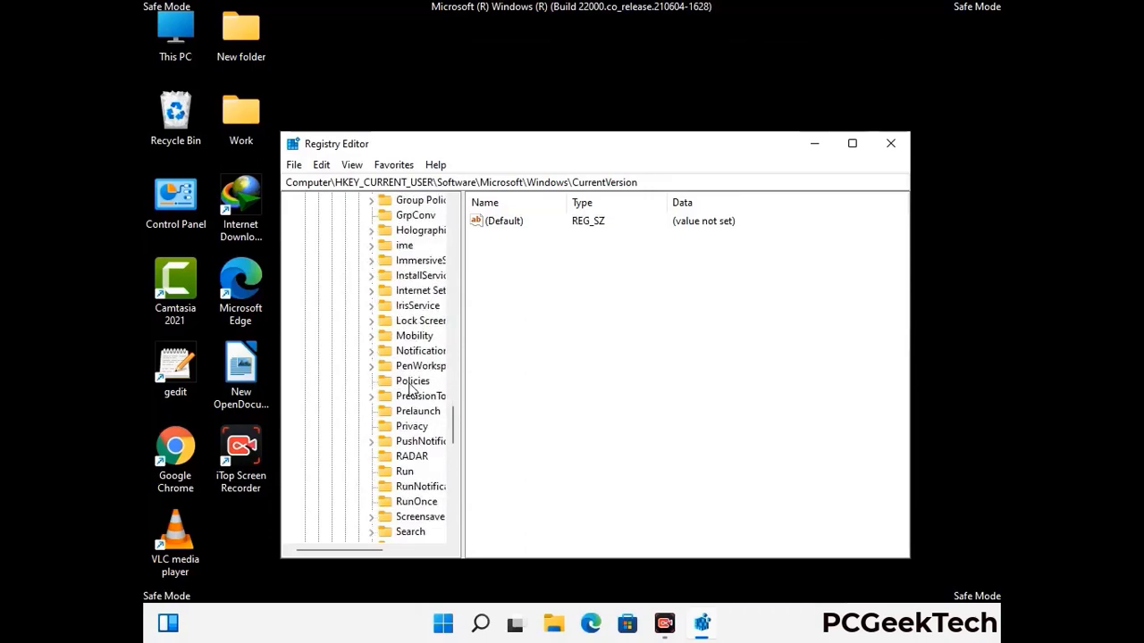
Delete the ScreenRec value from the Run key and confirm the deletion
left_click(406, 428)
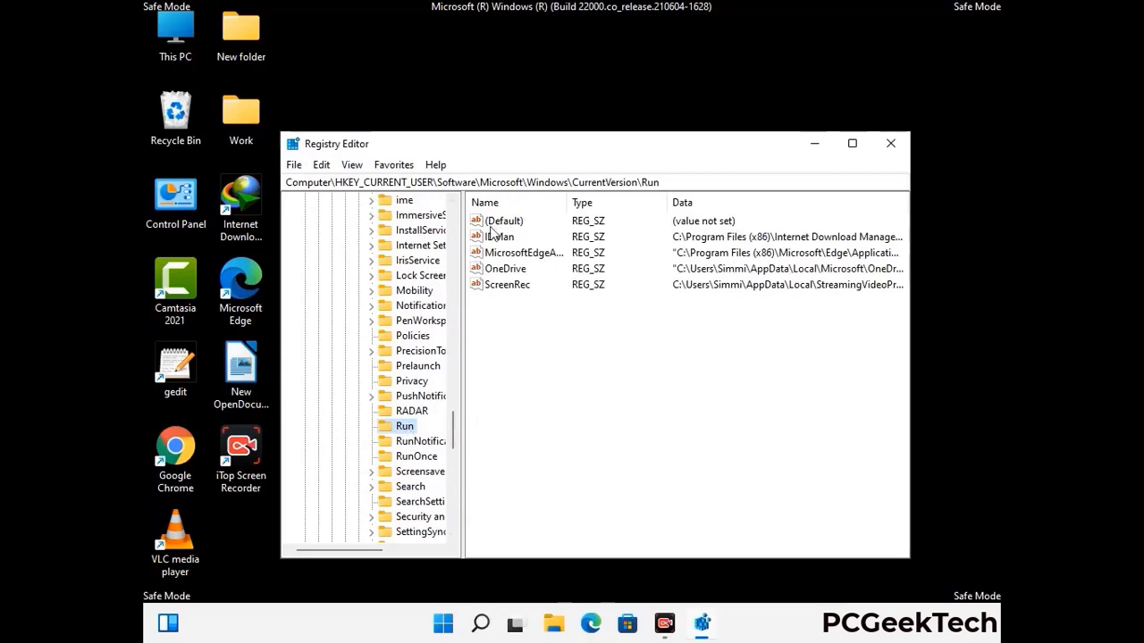
left_click(505, 288)
left_click(580, 288)
left_click(516, 290)
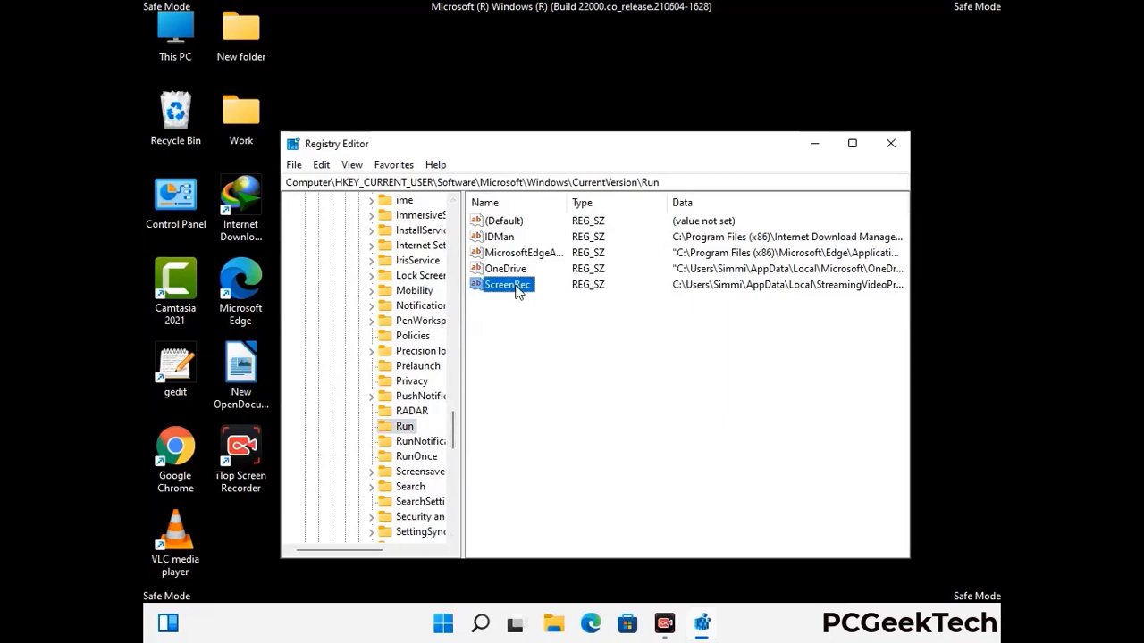
right_click(516, 291)
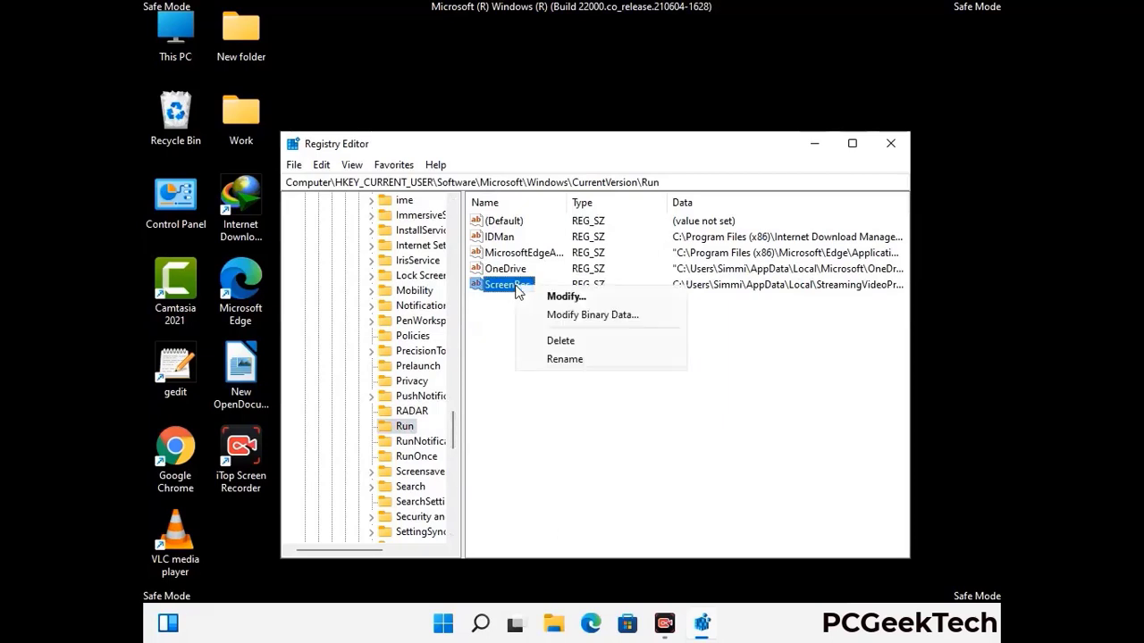
left_click(549, 341)
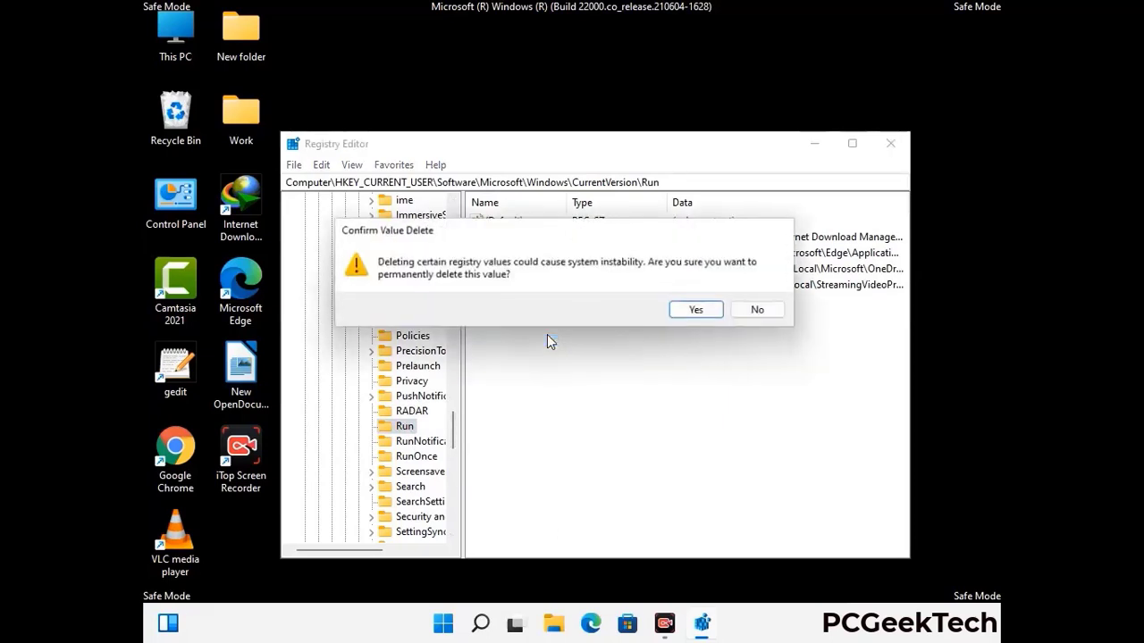
left_click(699, 311)
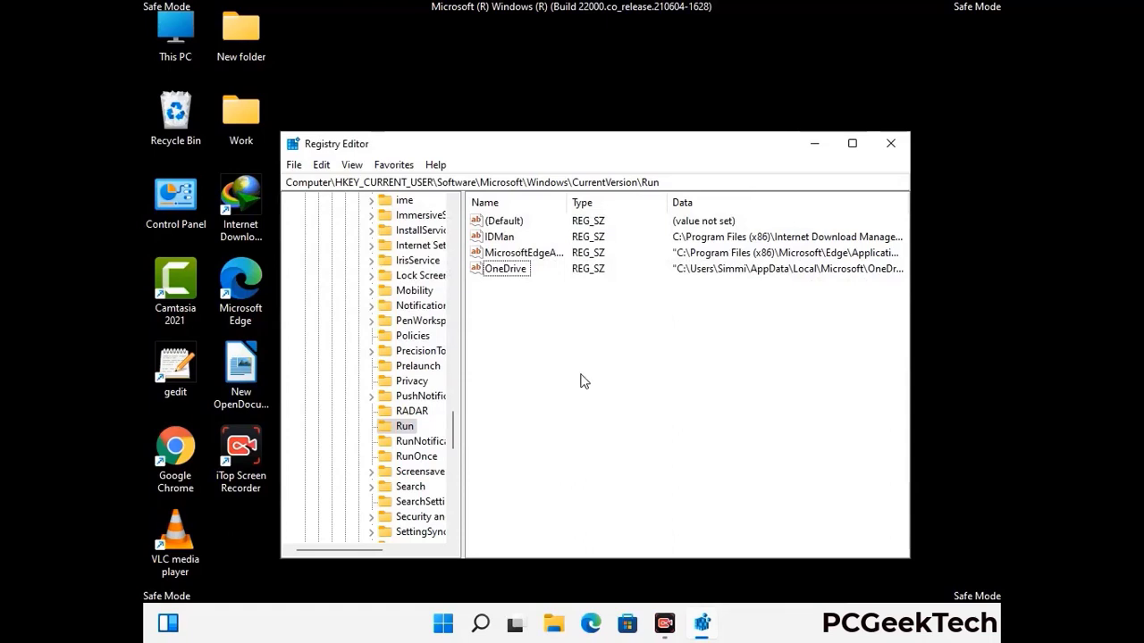
Search the registry for 'Virus Nam', cancel the search, and close Registry Editor
key("ctrl+f")
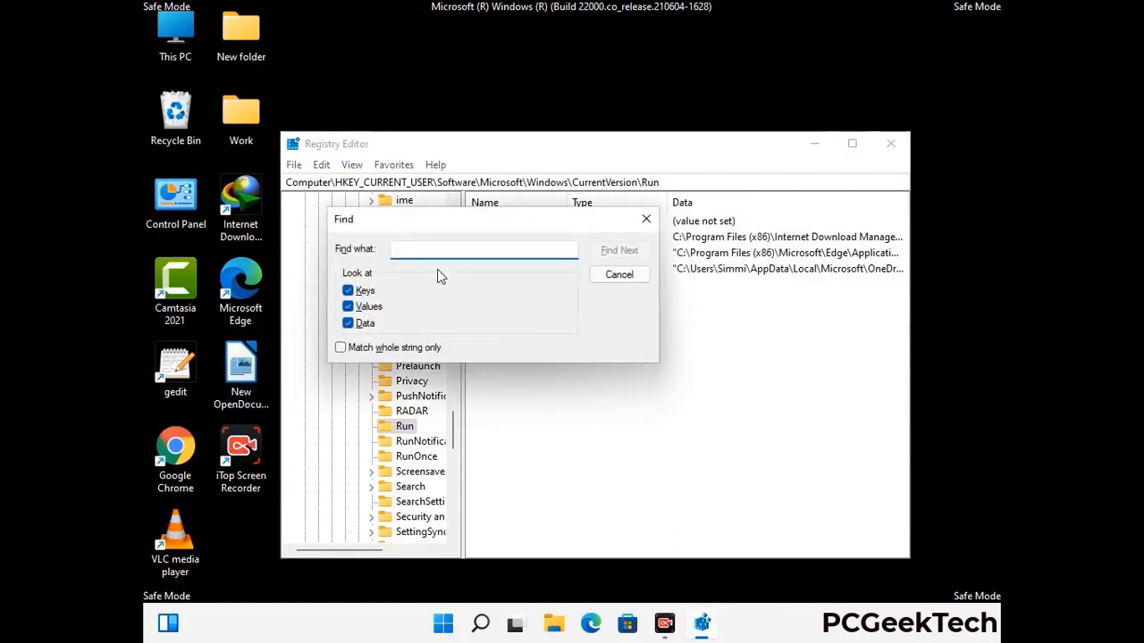
type("Virus Name")
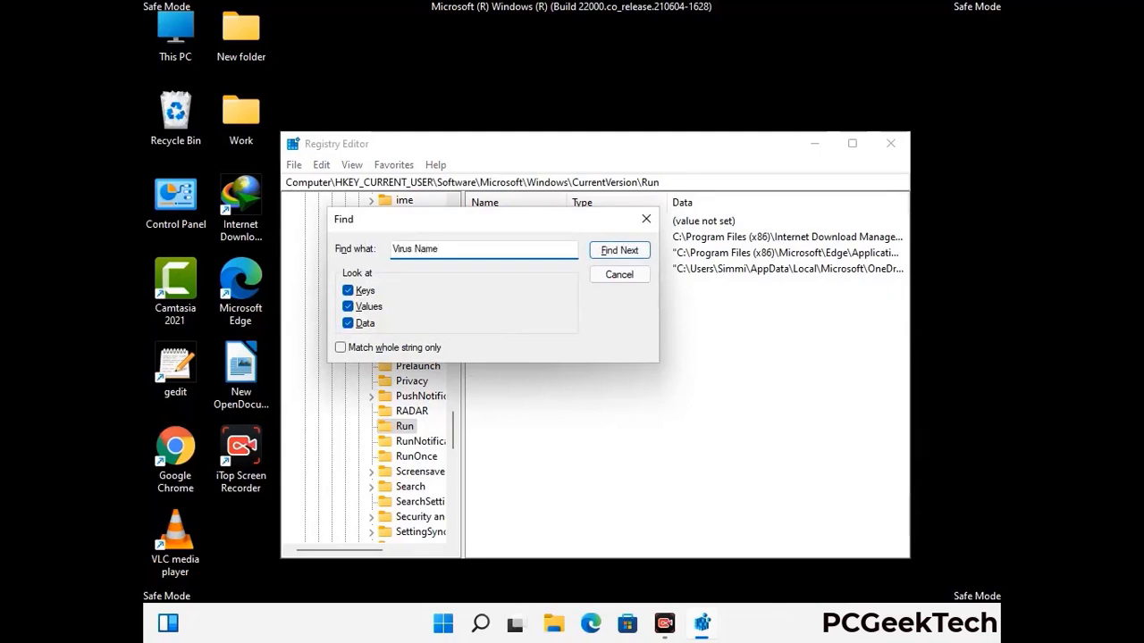
left_click(608, 254)
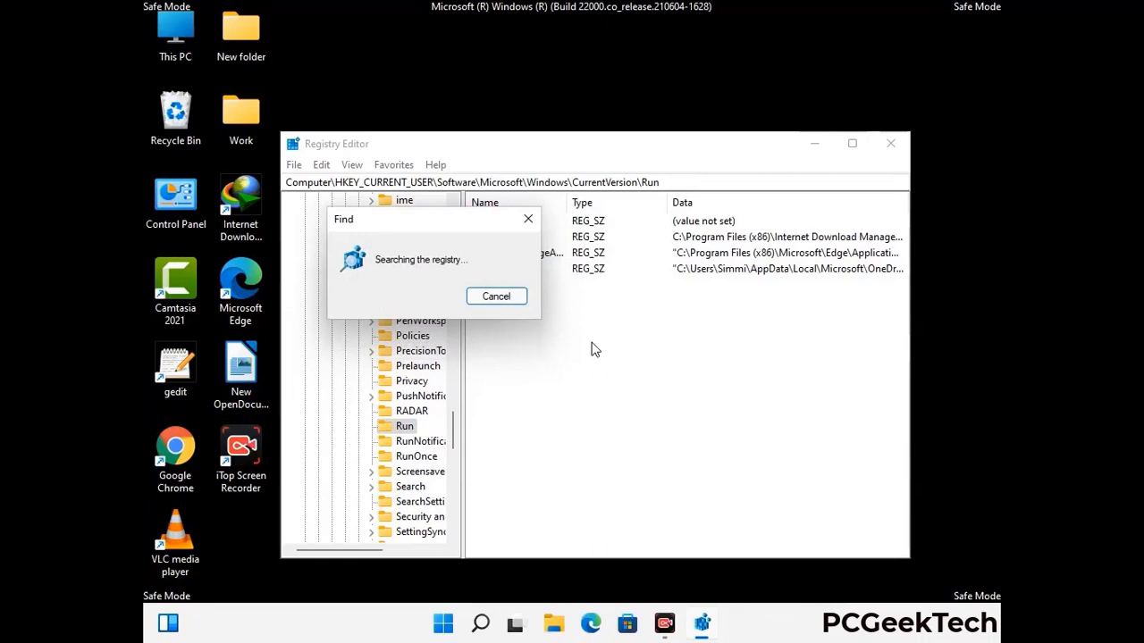
left_click(529, 219)
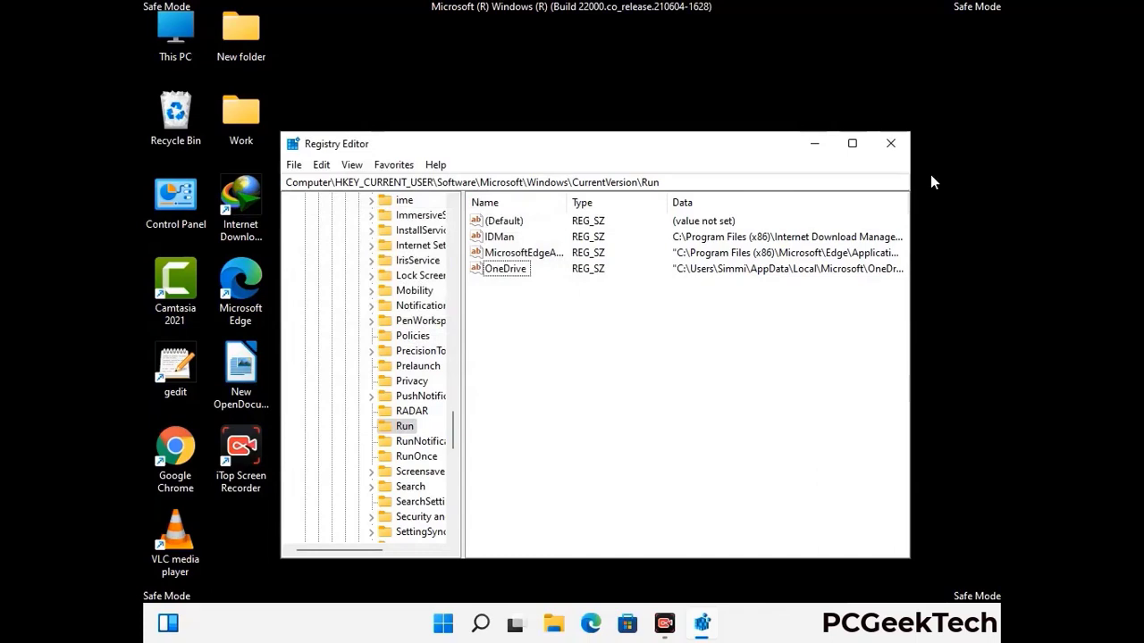
left_click(891, 144)
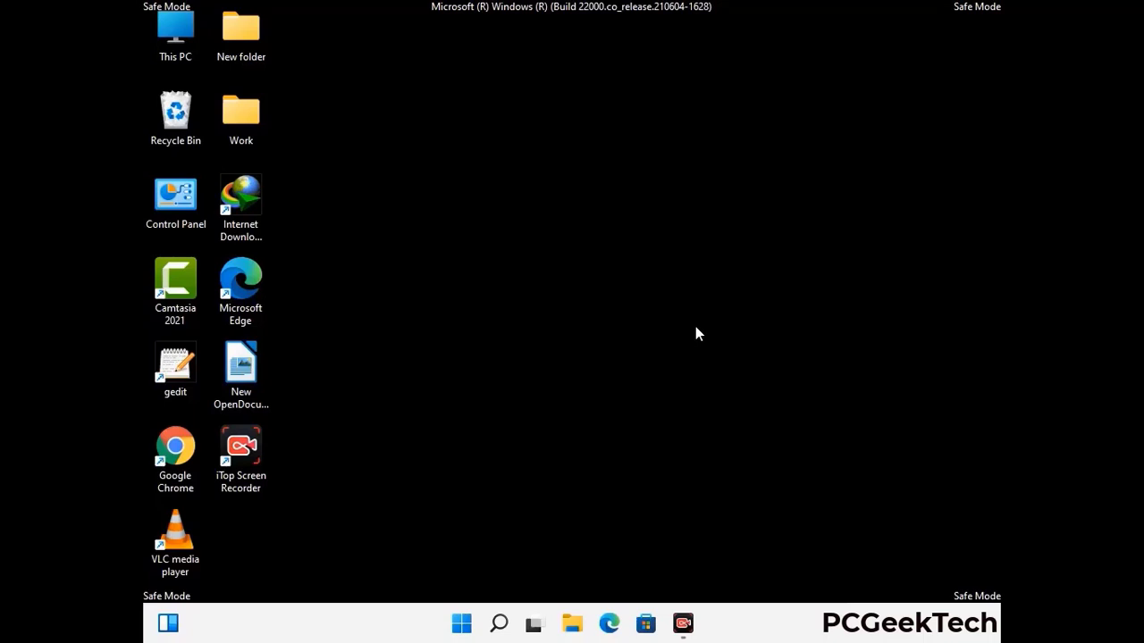
Launch System Configuration by running msconfig from the Run box
key("super+r")
left_click_drag(333, 415, 586, 178)
type("ms")
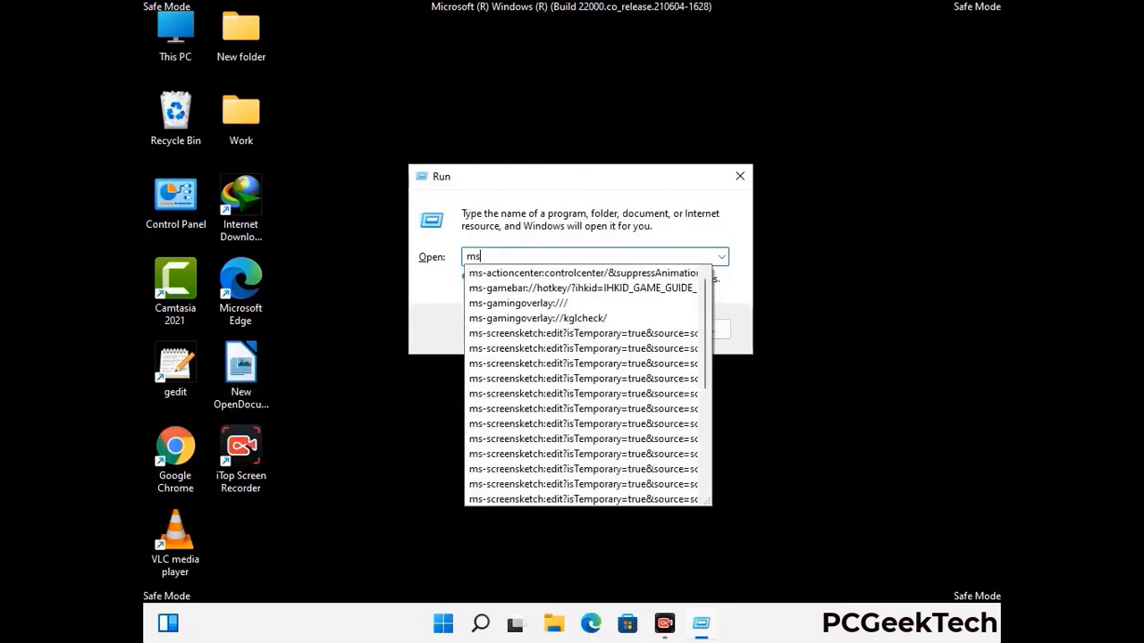
type("config")
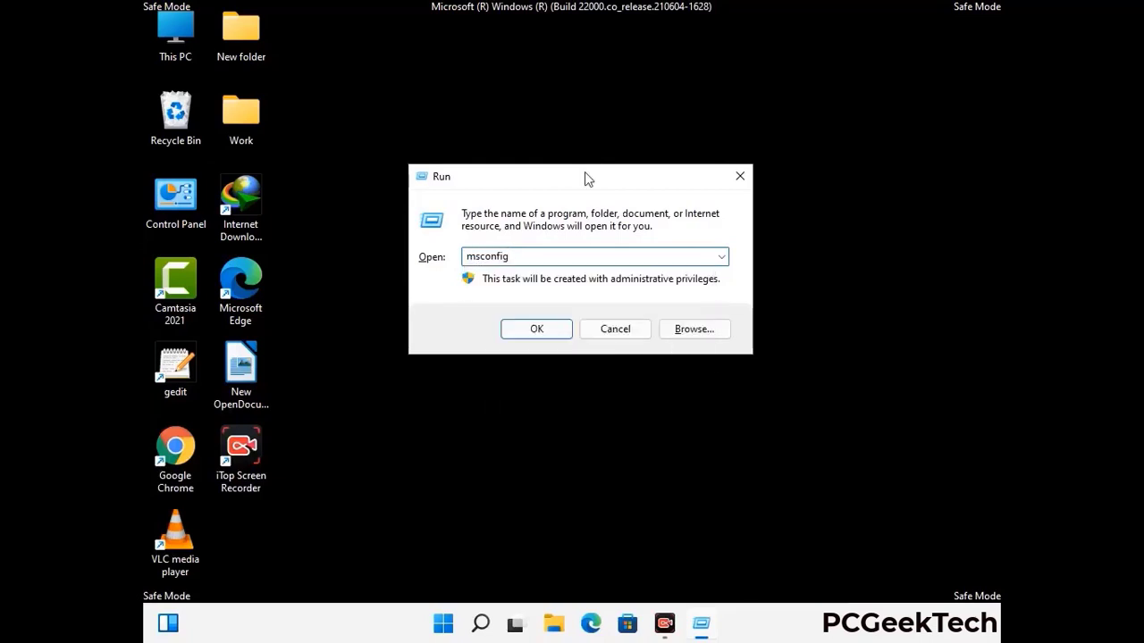
left_click(531, 327)
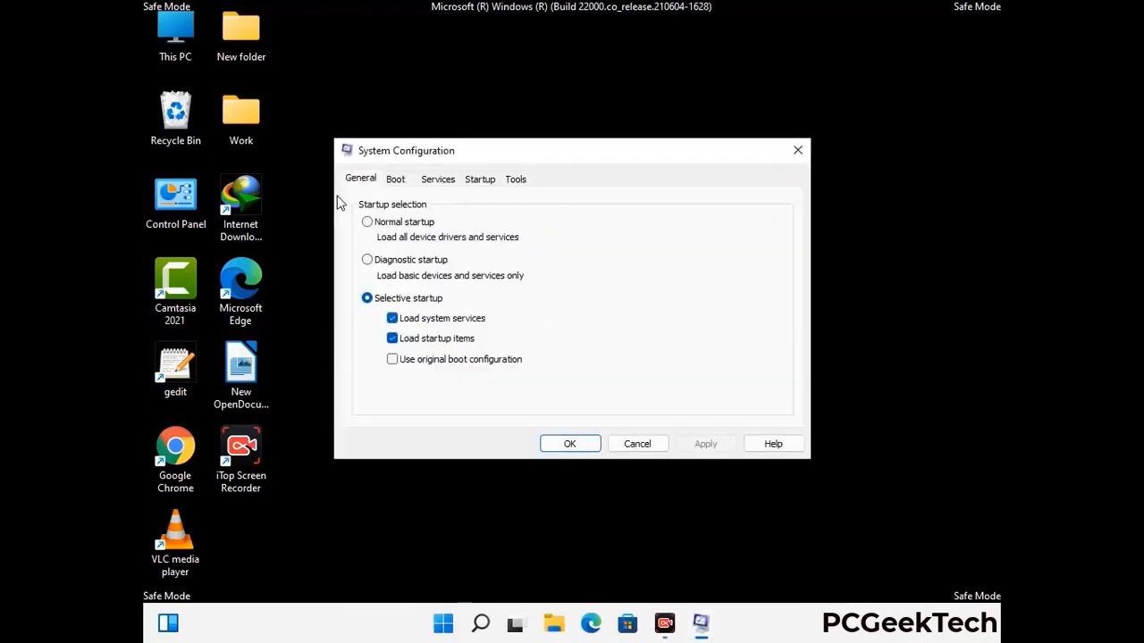
Uncheck Safe boot on the Boot tab and apply the change
left_click(395, 180)
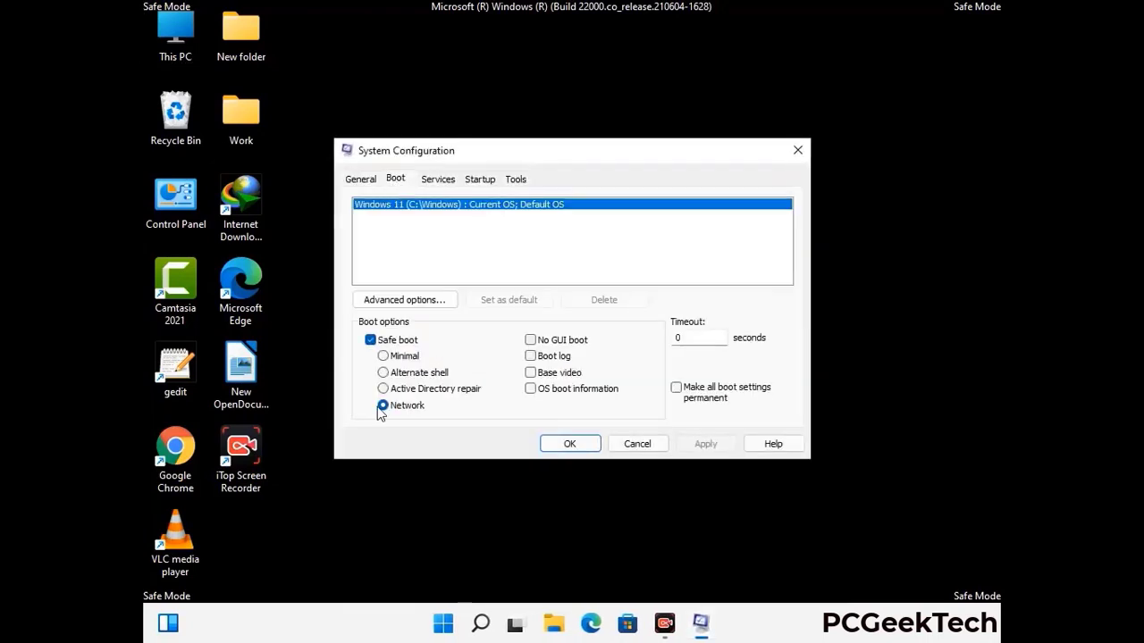
left_click(370, 342)
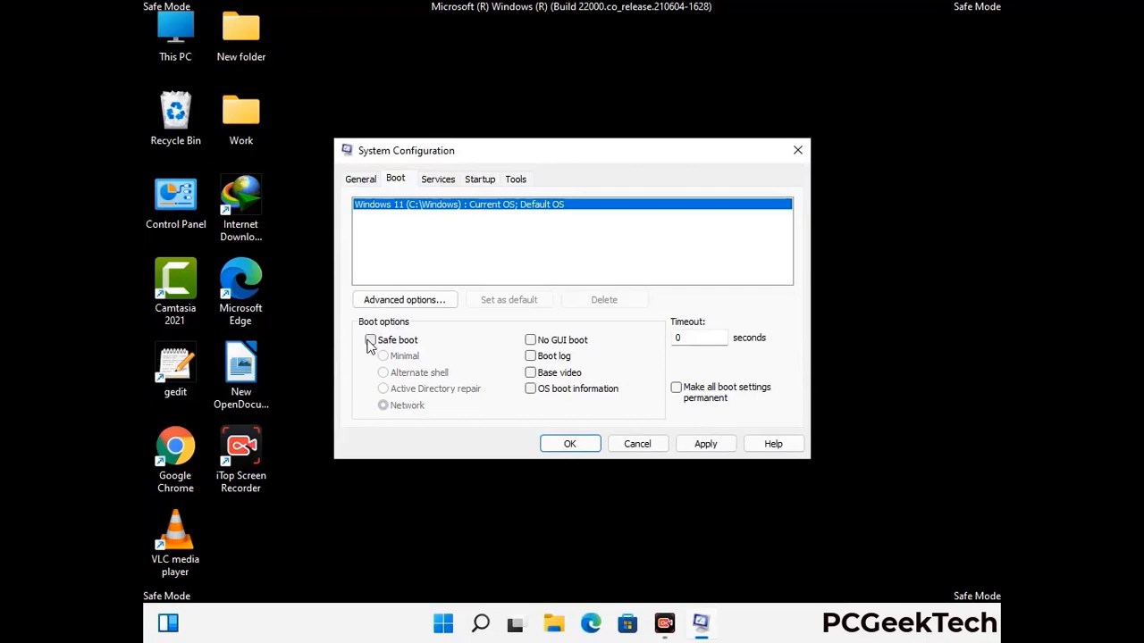
left_click(702, 447)
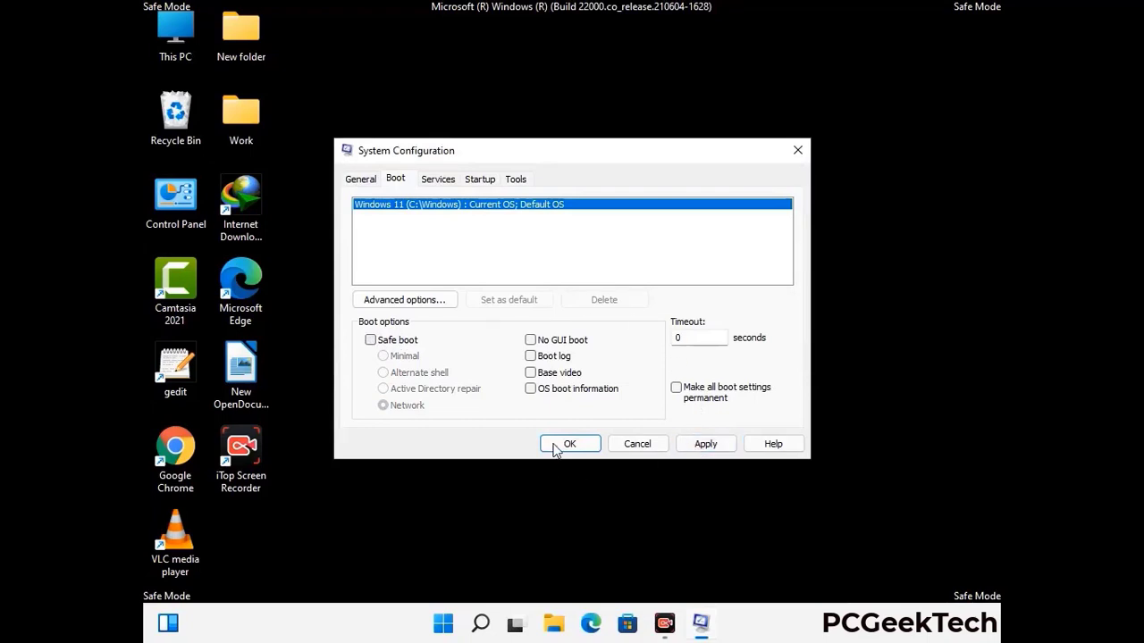